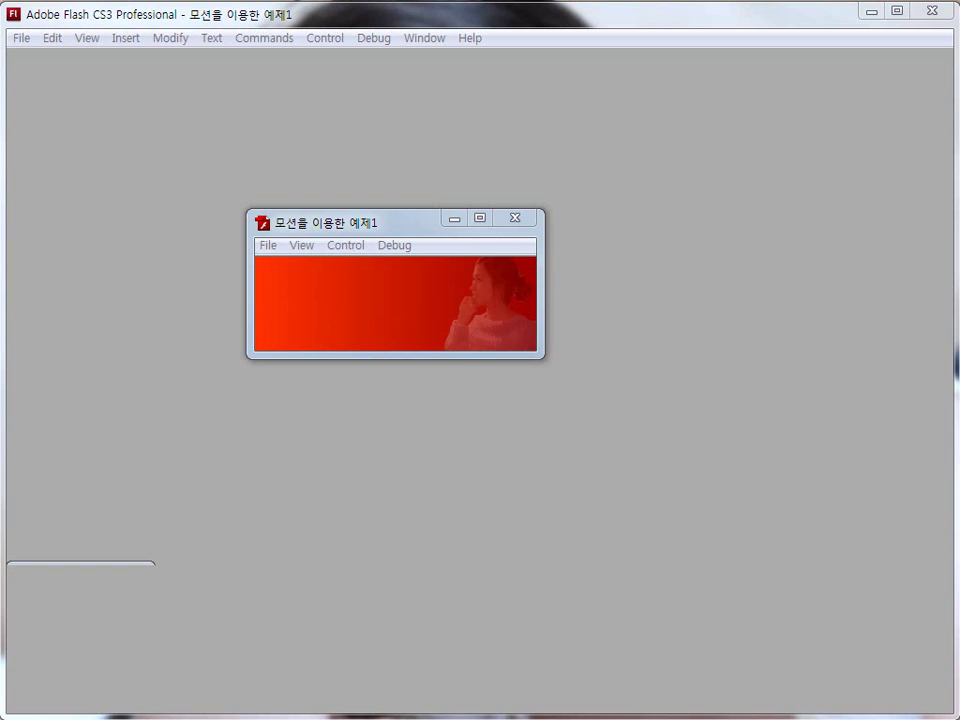
Dismiss the movie preview and create a new Flash File (ActionScript 2.0) document.
{"action": "left_click", "coordinate": [454, 224]}
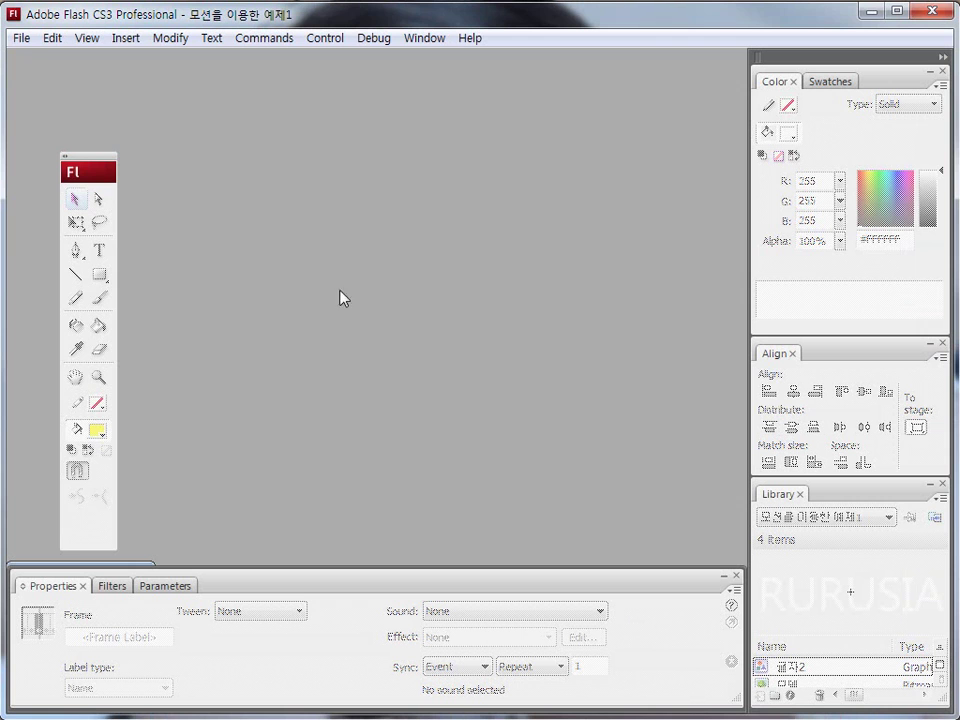
{"action": "left_click", "coordinate": [24, 40]}
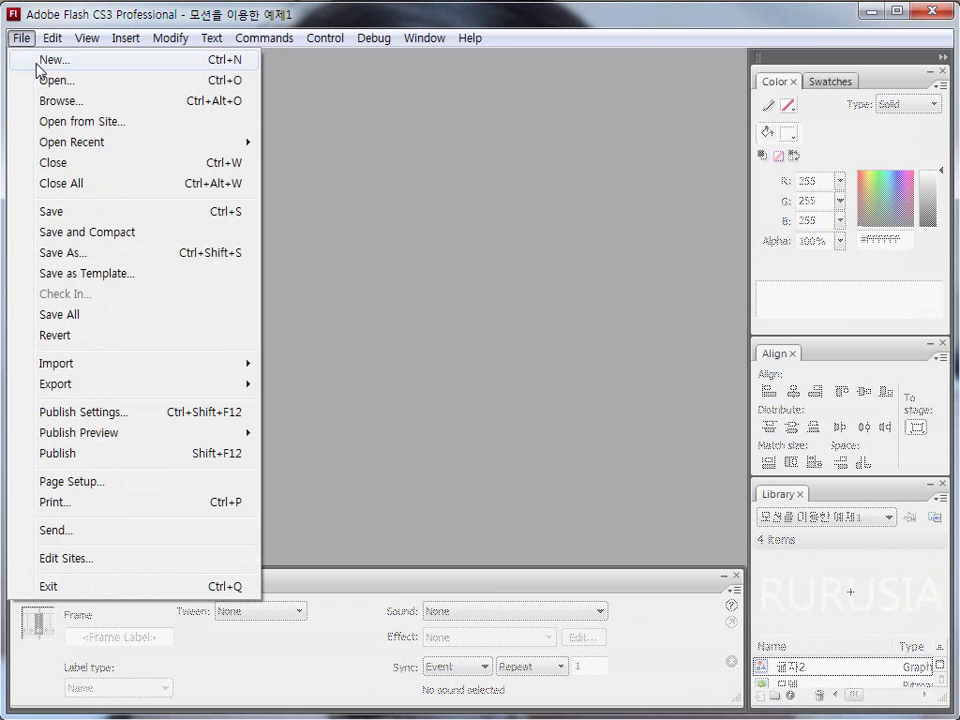
{"action": "left_click", "coordinate": [34, 60]}
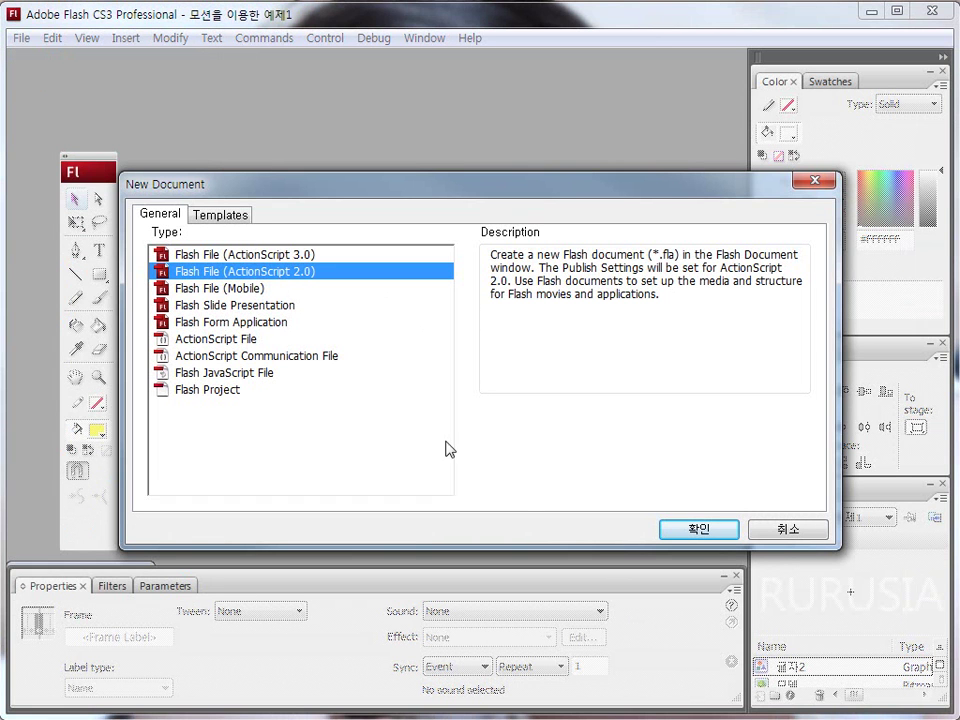
{"action": "left_click", "coordinate": [669, 532]}
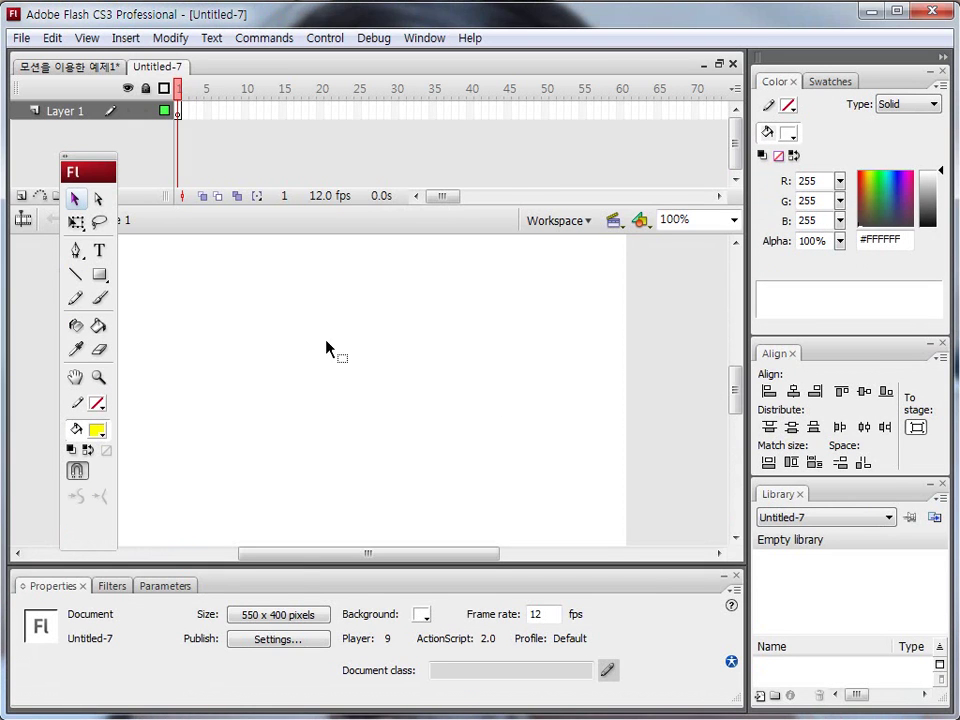
Set the document size to 300 x 100 pixels and the frame rate to 24 fps.
{"action": "mouse_move", "coordinate": [218, 592]}
{"action": "left_mouse_down"}
{"action": "mouse_move", "coordinate": [222, 626]}
{"action": "mouse_move", "coordinate": [332, 629]}
{"action": "mouse_move", "coordinate": [338, 608]}
{"action": "mouse_move", "coordinate": [335, 598]}
{"action": "mouse_move", "coordinate": [224, 612]}
{"action": "left_mouse_up"}
{"action": "left_click", "coordinate": [284, 616]}
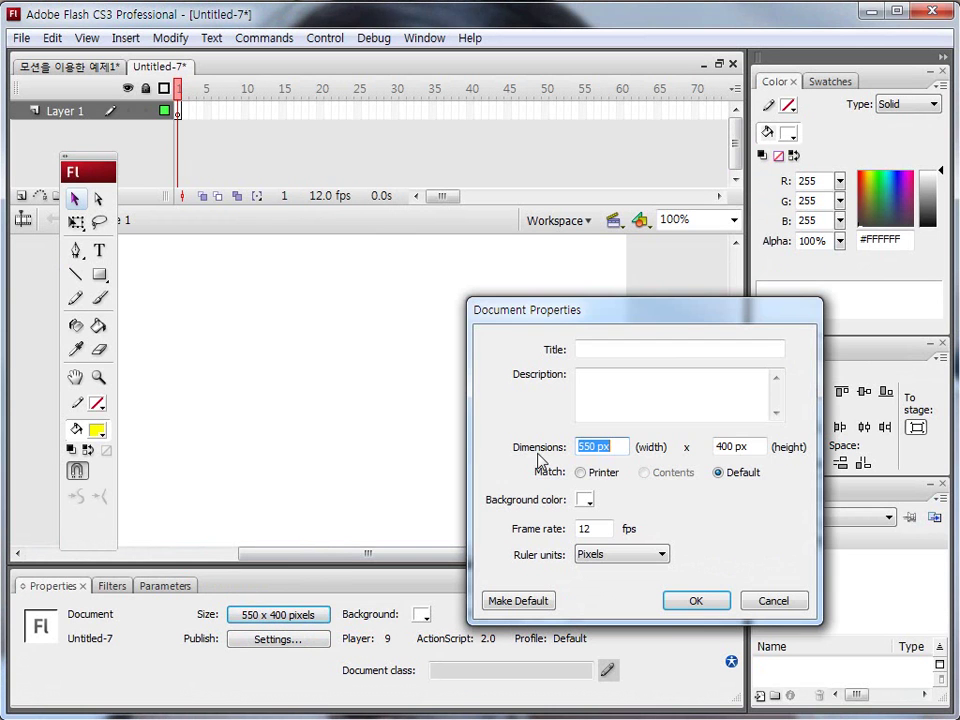
{"action": "type", "text": "300"}
{"action": "key", "text": "Tab"}
{"action": "key", "text": "Tab"}
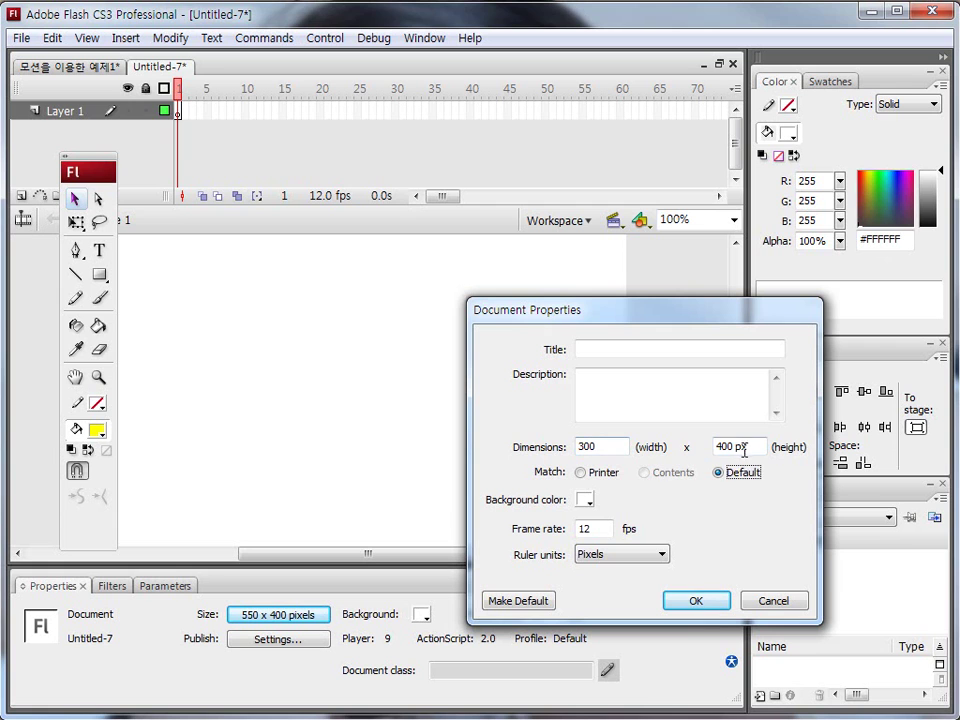
{"action": "key", "text": "shift+Tab"}
{"action": "key", "text": "BackSpace"}
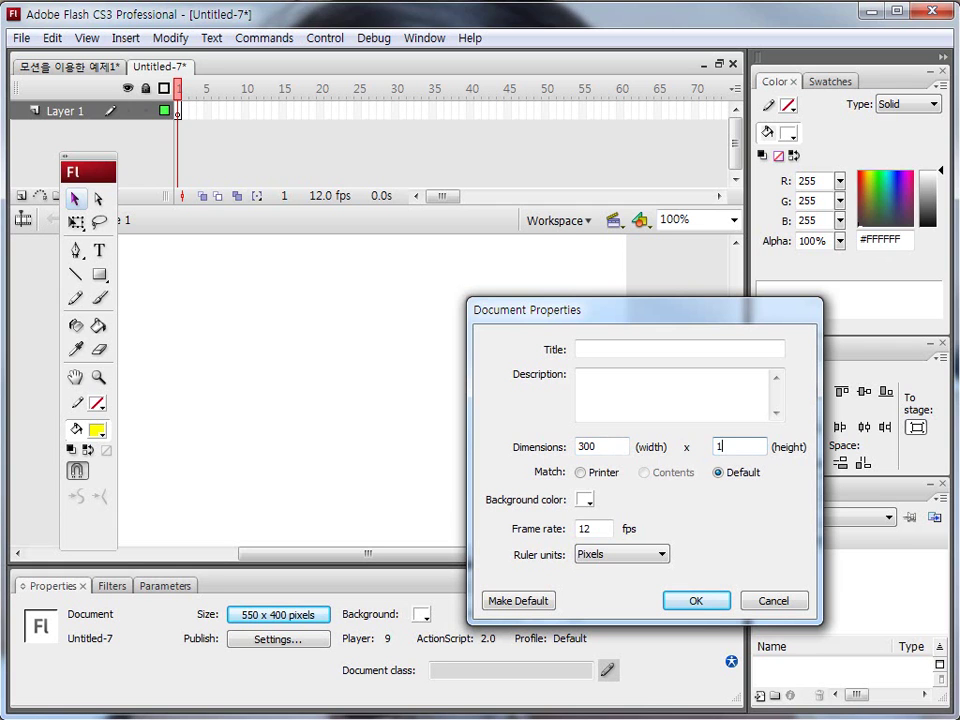
{"action": "double_click", "coordinate": [586, 527]}
{"action": "type", "text": "24"}
{"action": "left_click", "coordinate": [695, 602]}
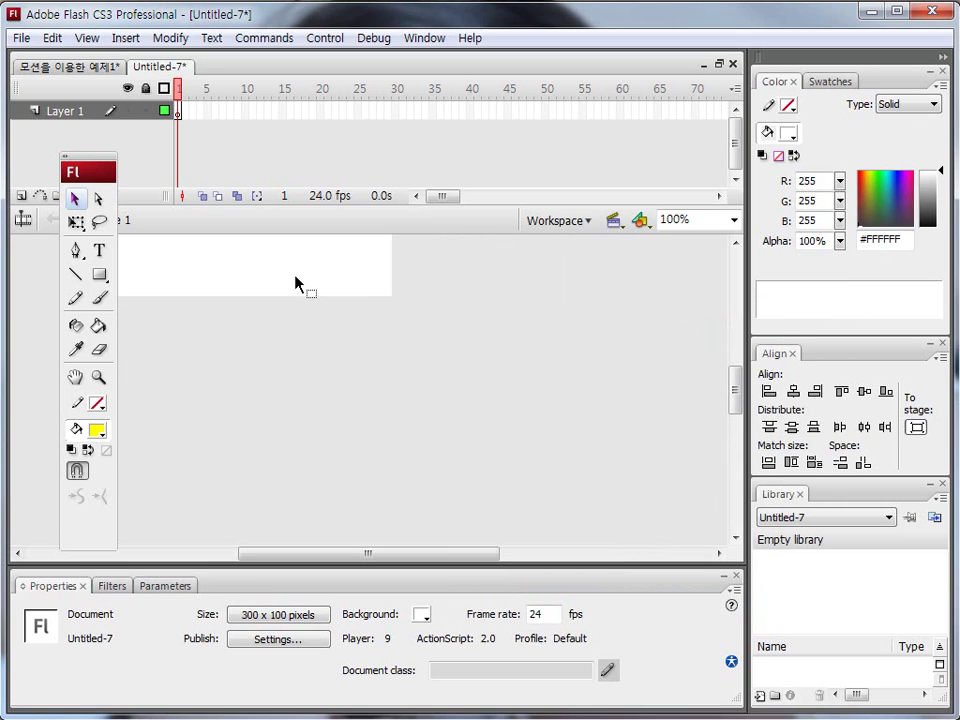
{"action": "left_click_drag", "start_coordinate": [291, 300], "coordinate": [403, 396]}
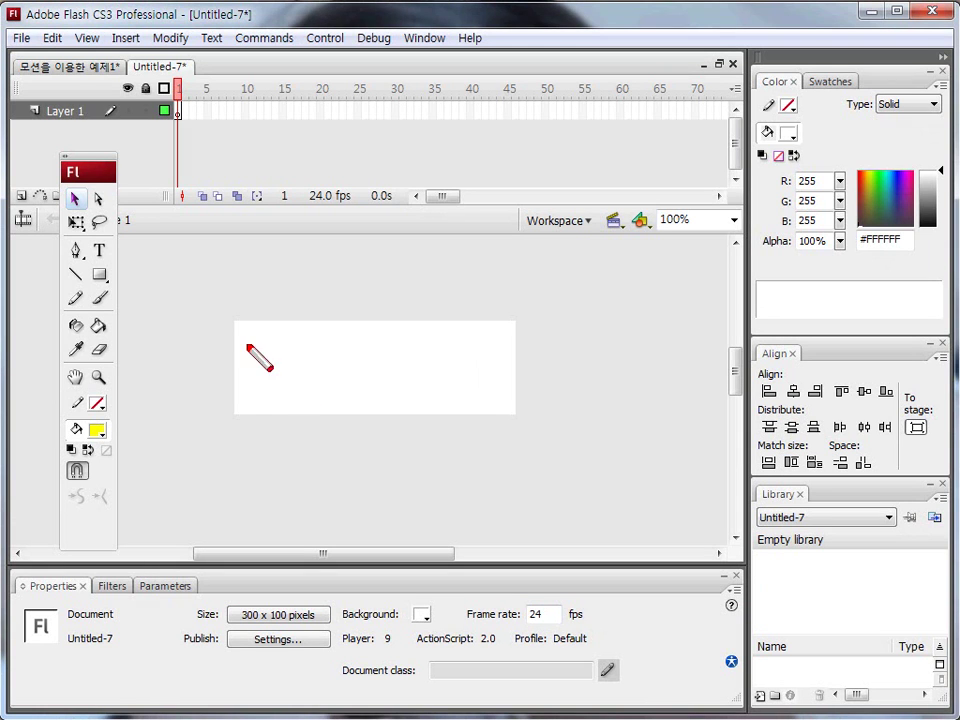
{"action": "mouse_move", "coordinate": [430, 636]}
{"action": "left_mouse_down"}
{"action": "mouse_move", "coordinate": [421, 626]}
{"action": "mouse_move", "coordinate": [432, 624]}
{"action": "left_mouse_up"}
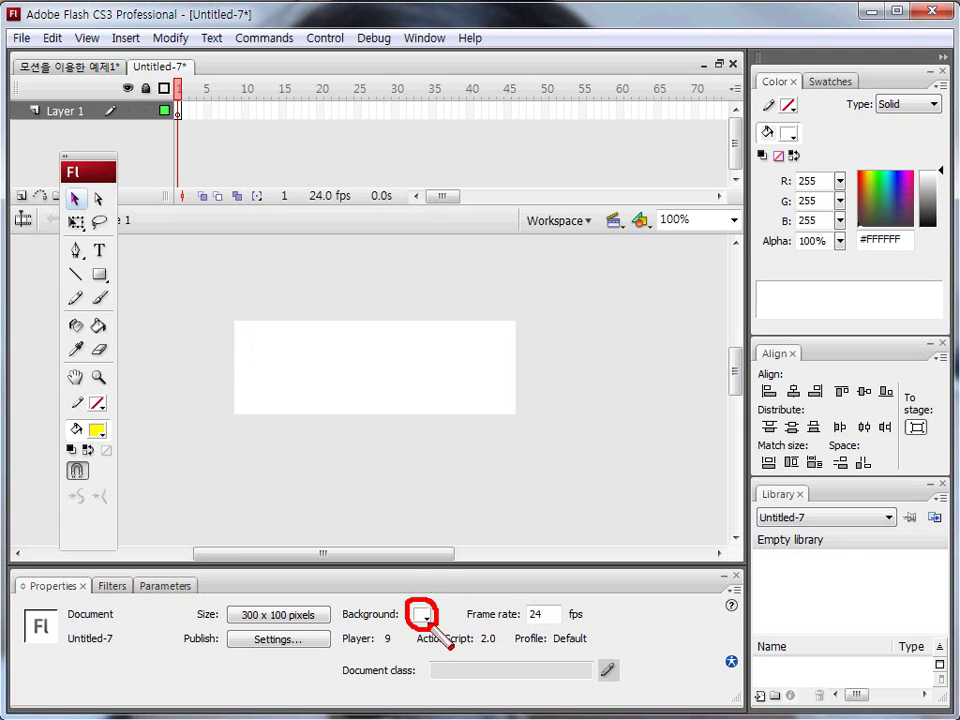
{"action": "mouse_move", "coordinate": [227, 349]}
{"action": "left_mouse_down"}
{"action": "mouse_move", "coordinate": [491, 350]}
{"action": "mouse_move", "coordinate": [481, 368]}
{"action": "left_mouse_up"}
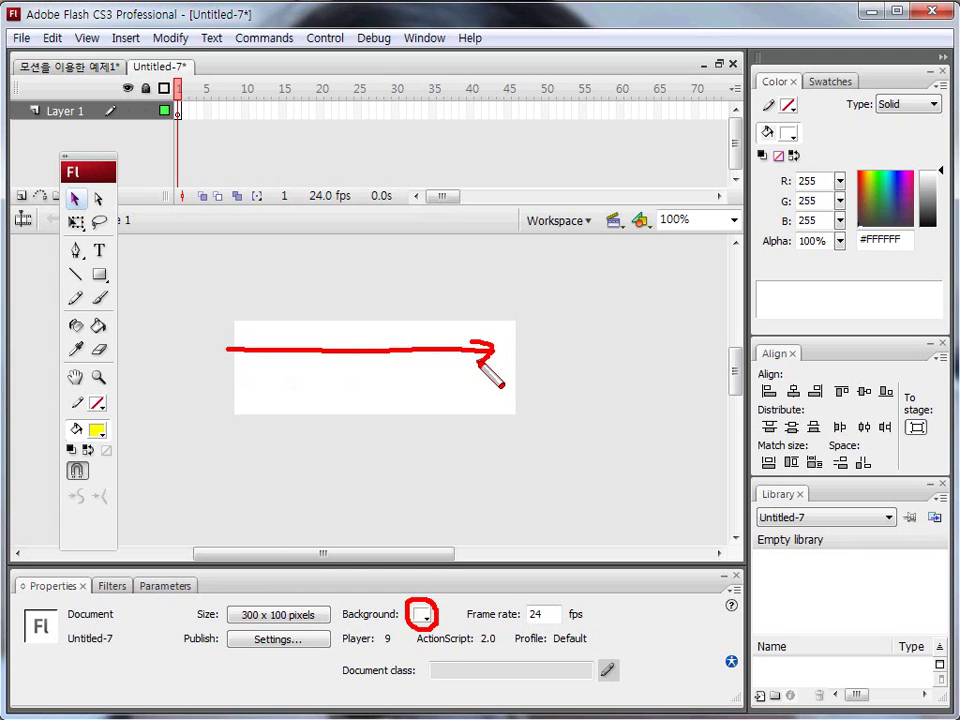
{"action": "key", "text": "Escape"}
Draw a yellow rectangle without stroke, about 344 x 128 px, over the whole stage with Object Drawing turned off.
{"action": "left_click_drag", "start_coordinate": [107, 285], "coordinate": [140, 306]}
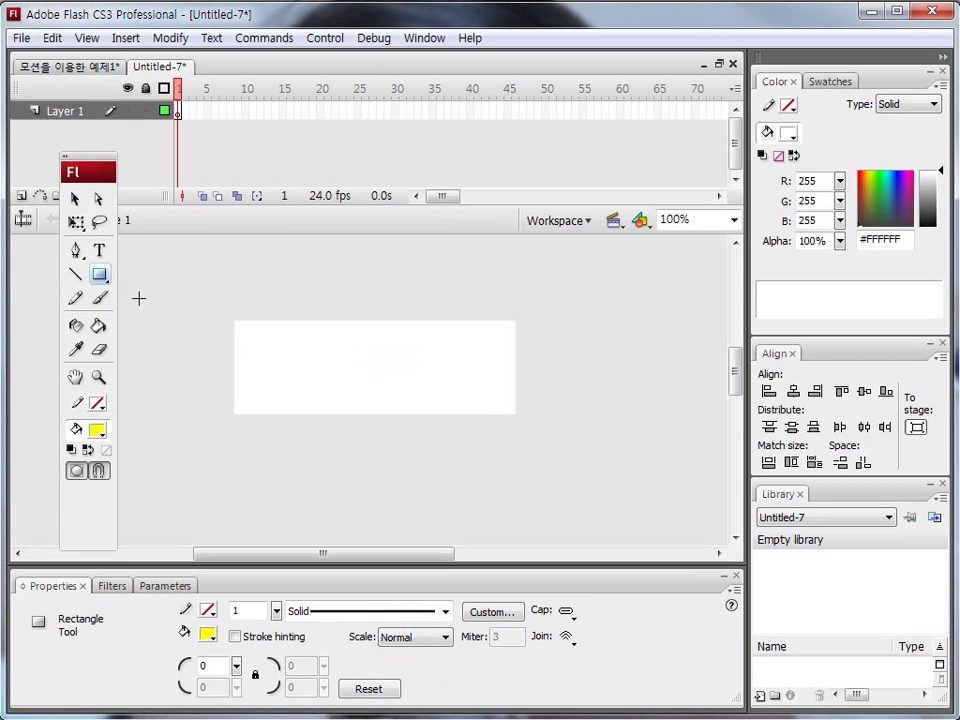
{"action": "key", "text": "ctrl+2"}
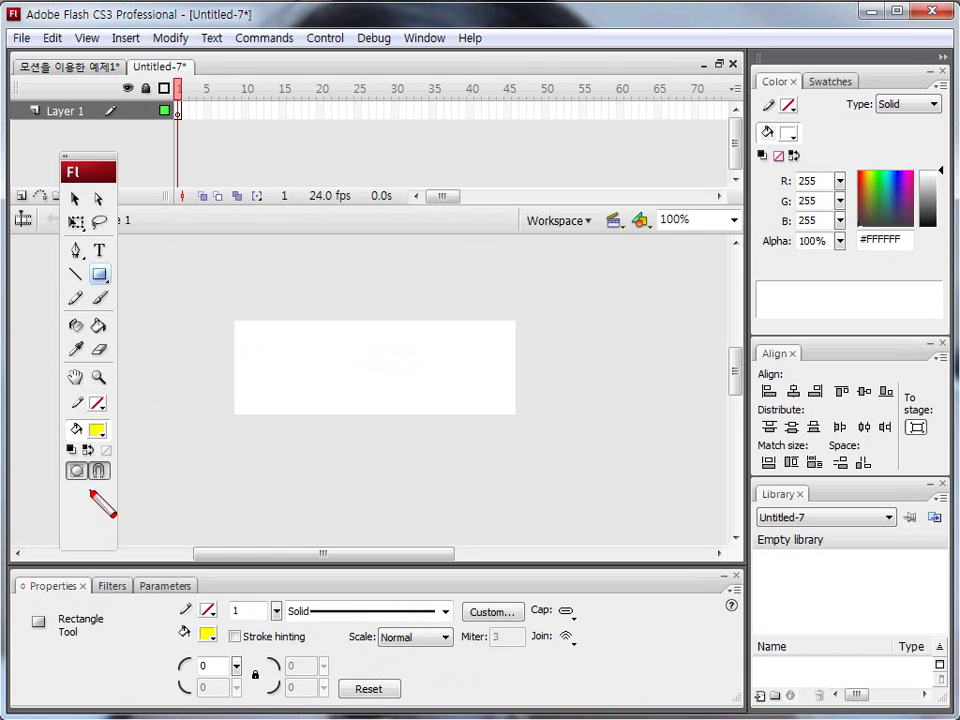
{"action": "mouse_move", "coordinate": [82, 462]}
{"action": "left_mouse_down"}
{"action": "mouse_move", "coordinate": [76, 485]}
{"action": "mouse_move", "coordinate": [94, 470]}
{"action": "mouse_move", "coordinate": [85, 490]}
{"action": "left_mouse_up"}
{"action": "key", "text": "Escape"}
{"action": "left_click", "coordinate": [77, 474]}
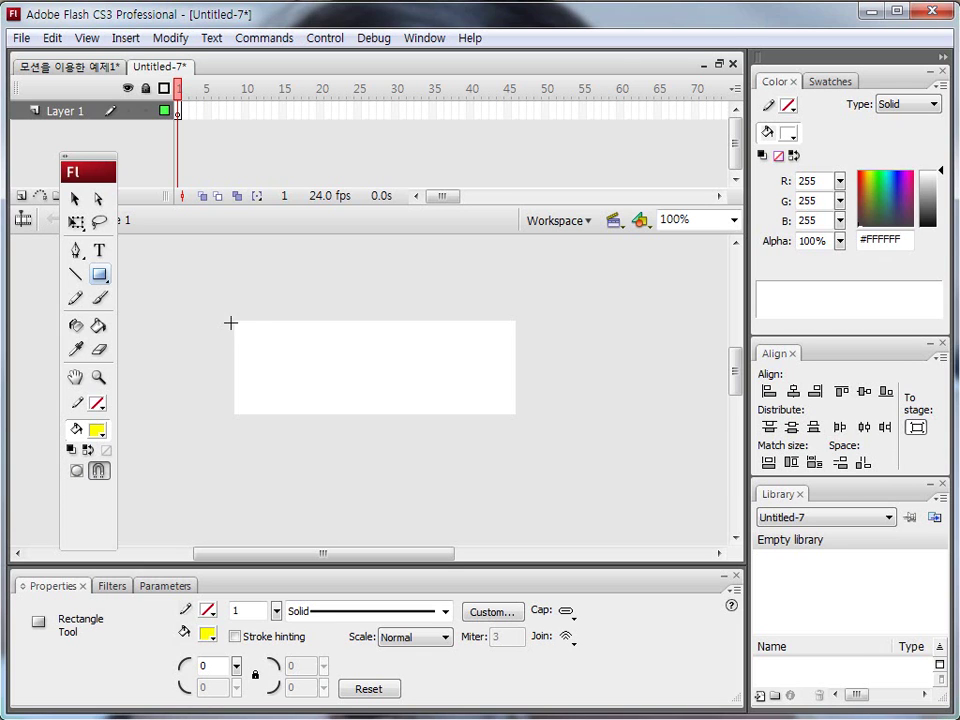
{"action": "mouse_move", "coordinate": [218, 312]}
{"action": "left_mouse_down"}
{"action": "mouse_move", "coordinate": [266, 388]}
{"action": "mouse_move", "coordinate": [448, 431]}
{"action": "mouse_move", "coordinate": [541, 431]}
{"action": "left_mouse_up"}
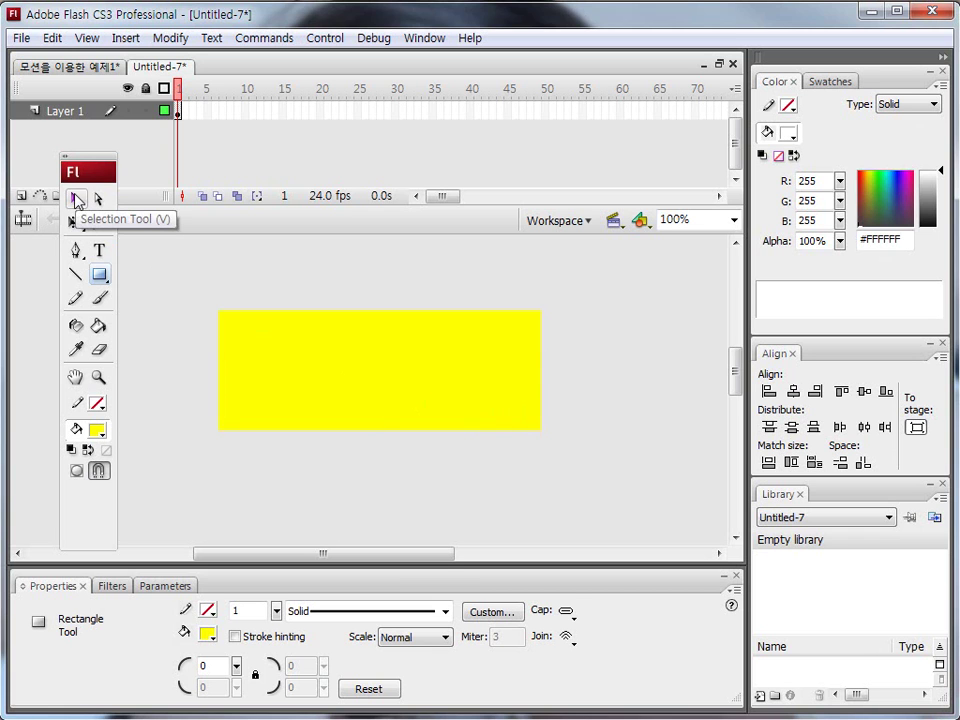
Select the yellow rectangle and change its fill type to Linear.
{"action": "left_click", "coordinate": [76, 200]}
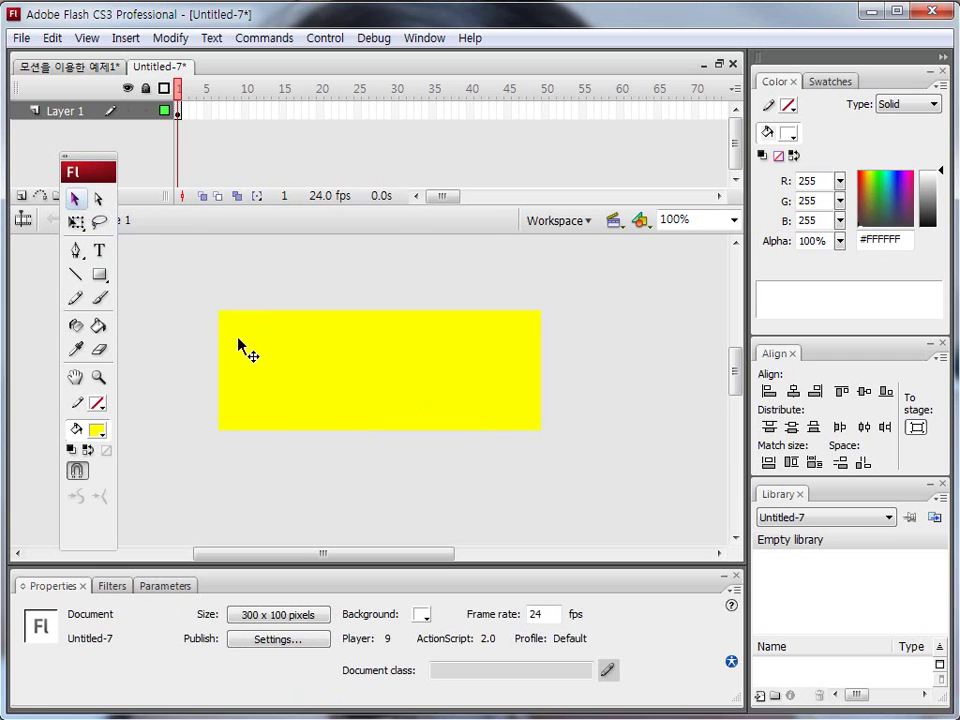
{"action": "left_click", "coordinate": [300, 376]}
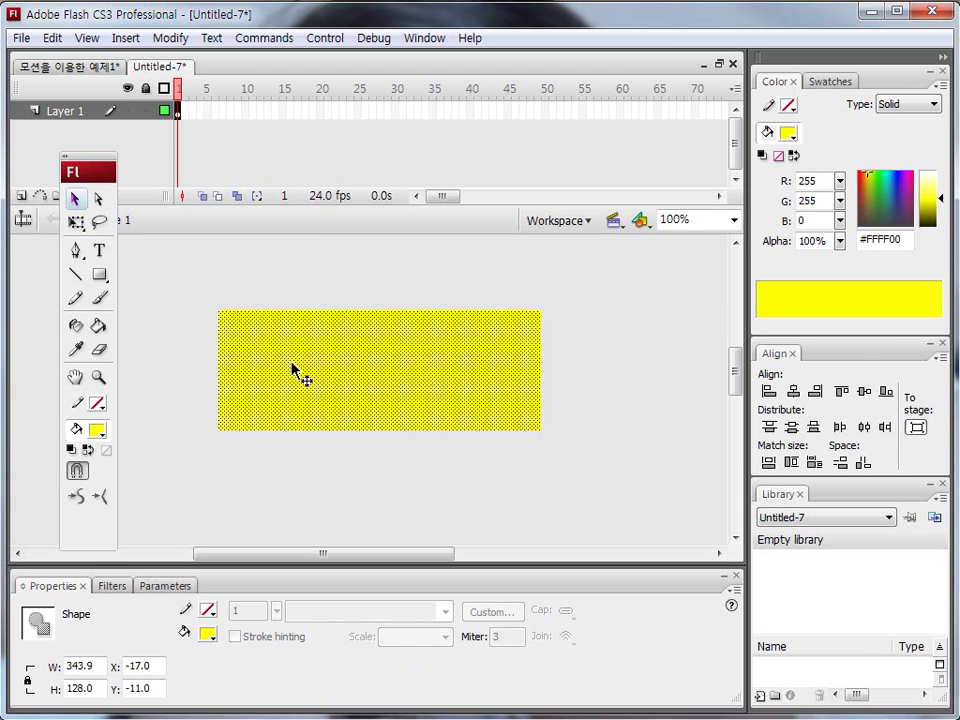
{"action": "mouse_move", "coordinate": [936, 123]}
{"action": "left_mouse_down"}
{"action": "mouse_move", "coordinate": [879, 122]}
{"action": "mouse_move", "coordinate": [940, 100]}
{"action": "left_mouse_up"}
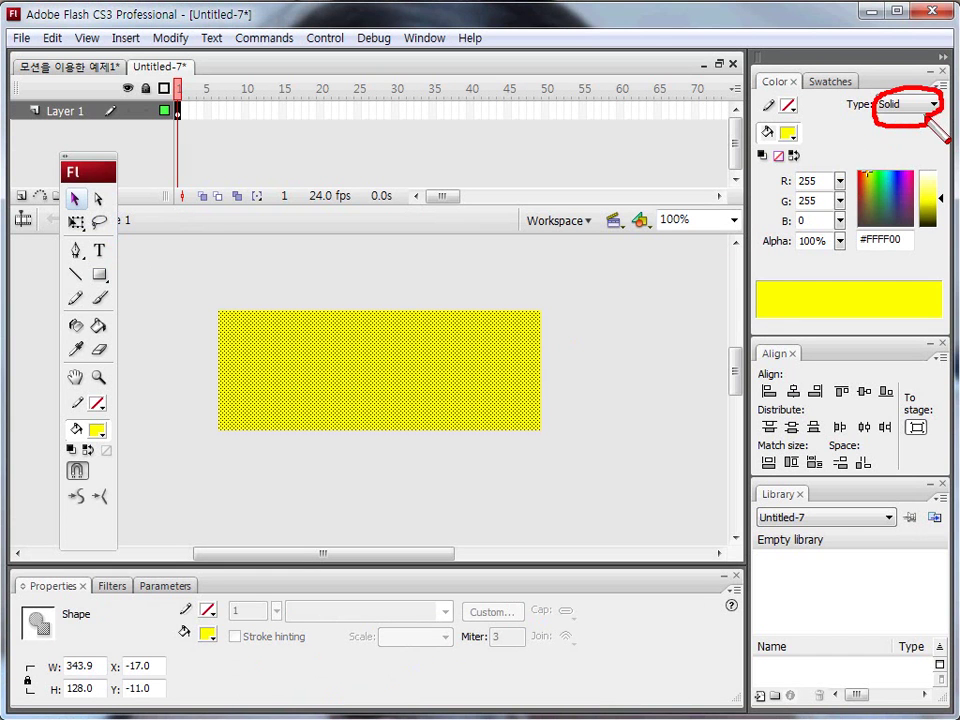
{"action": "left_click", "coordinate": [934, 106]}
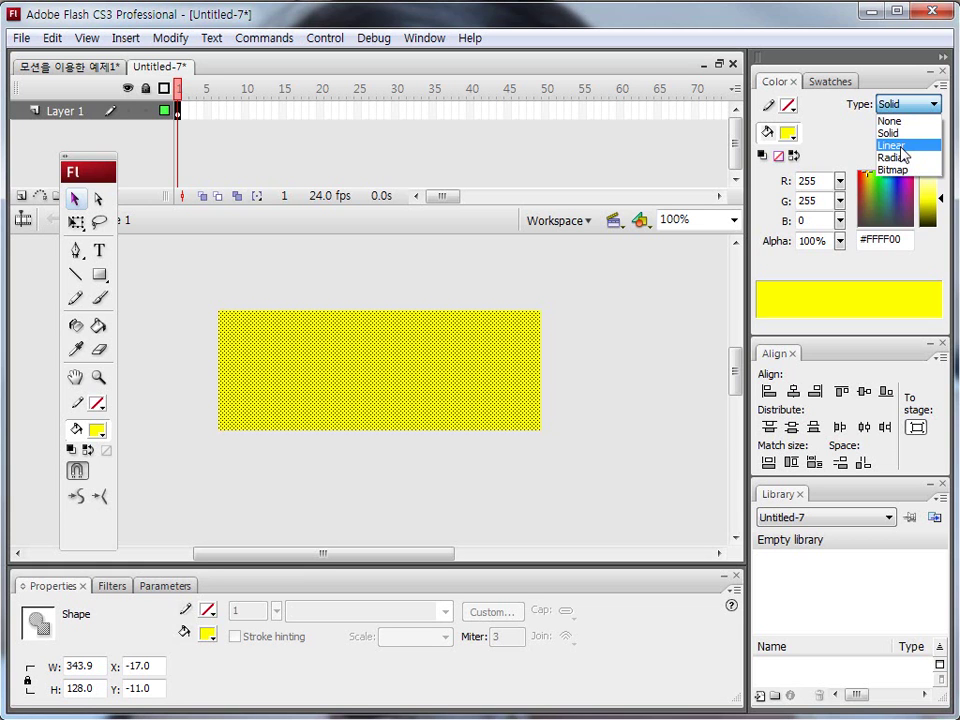
{"action": "left_click", "coordinate": [903, 147]}
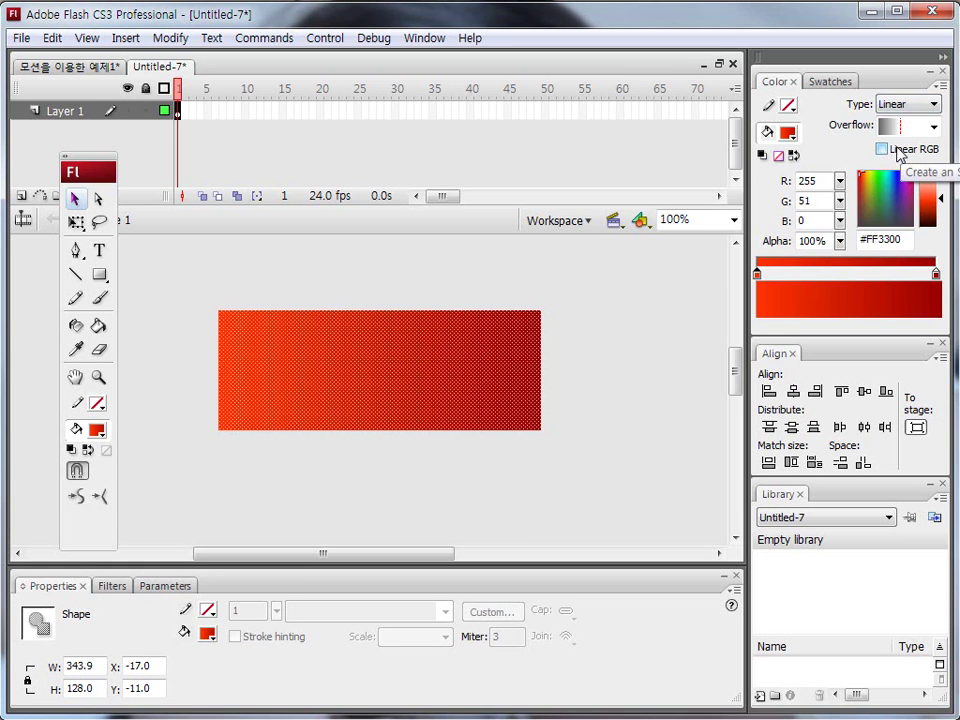
{"action": "mouse_move", "coordinate": [768, 258]}
{"action": "left_mouse_down"}
{"action": "mouse_move", "coordinate": [756, 270]}
{"action": "mouse_move", "coordinate": [772, 280]}
{"action": "left_mouse_up"}
{"action": "mouse_move", "coordinate": [933, 256]}
{"action": "left_mouse_down"}
{"action": "mouse_move", "coordinate": [940, 270]}
{"action": "mouse_move", "coordinate": [943, 258]}
{"action": "left_mouse_up"}
{"action": "key", "text": "Escape"}
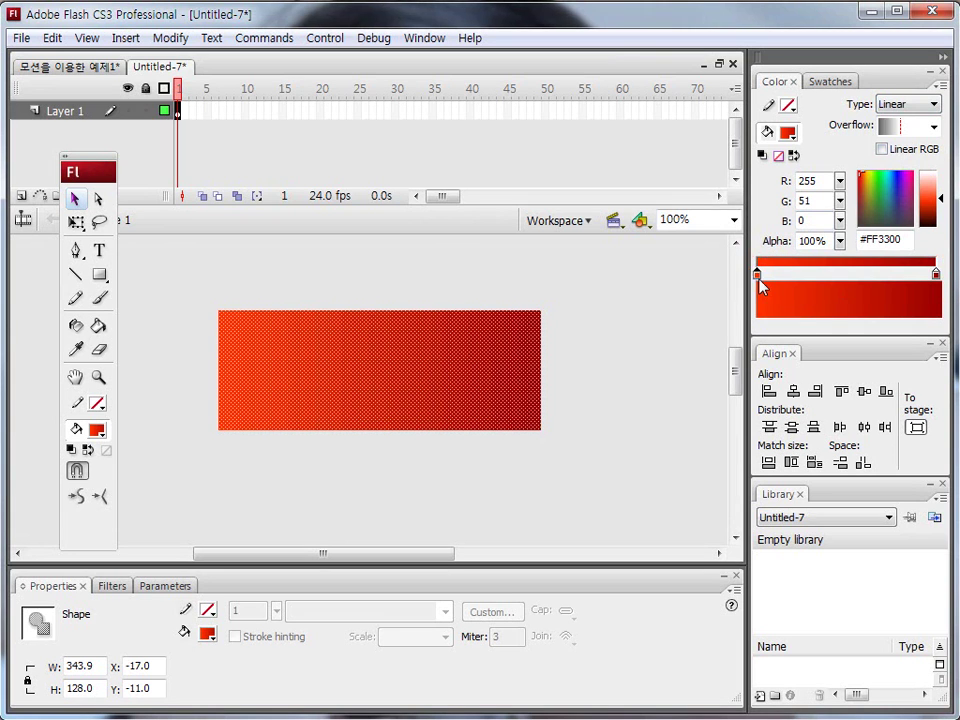
Set the gradient's start colour to #FF0000 and its end colour to #990000, and deselect the rectangle.
{"action": "double_click", "coordinate": [757, 276]}
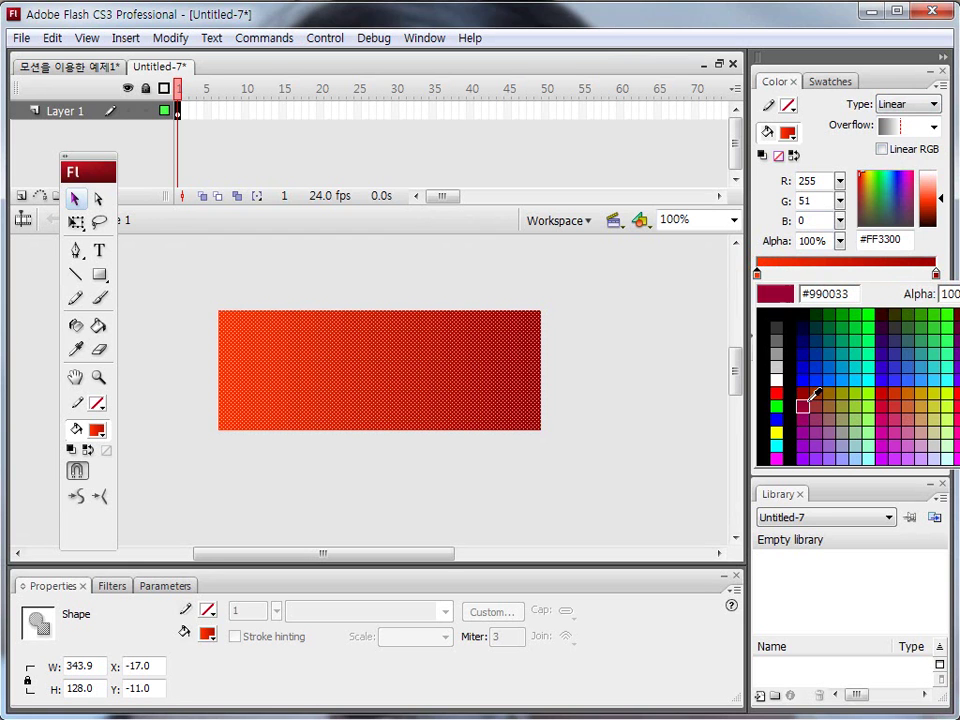
{"action": "left_click", "coordinate": [950, 392]}
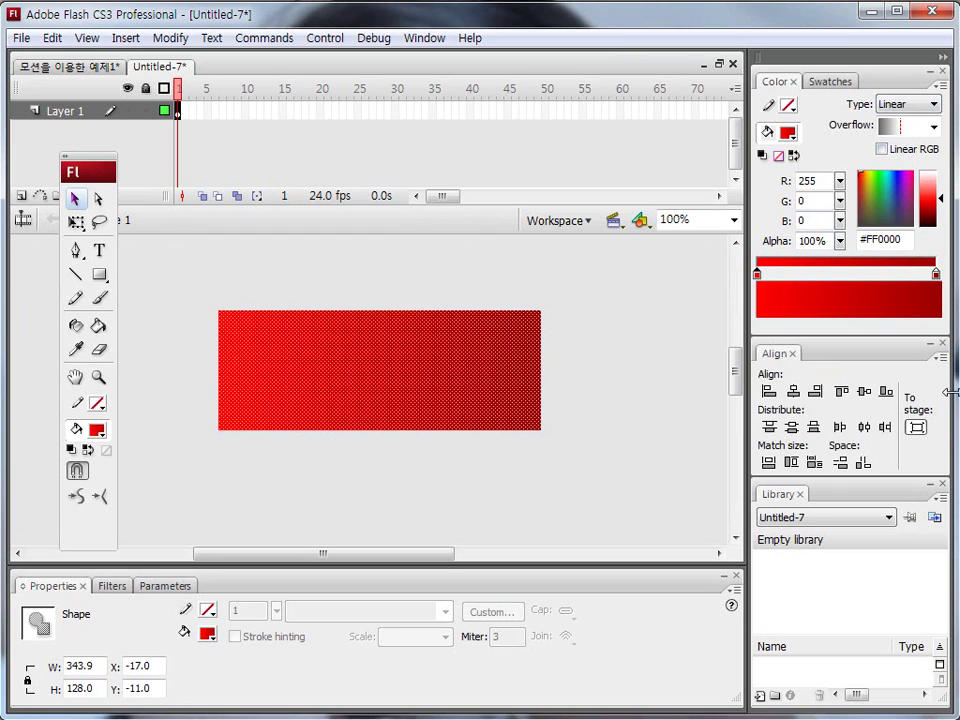
{"action": "left_click", "coordinate": [936, 275]}
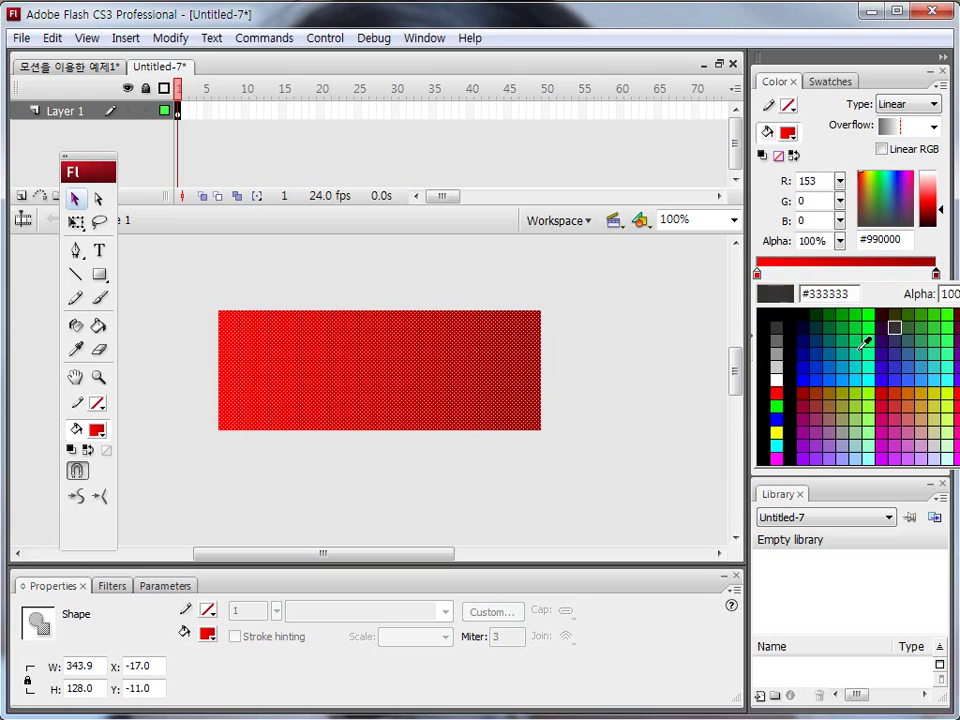
{"action": "left_click", "coordinate": [808, 392]}
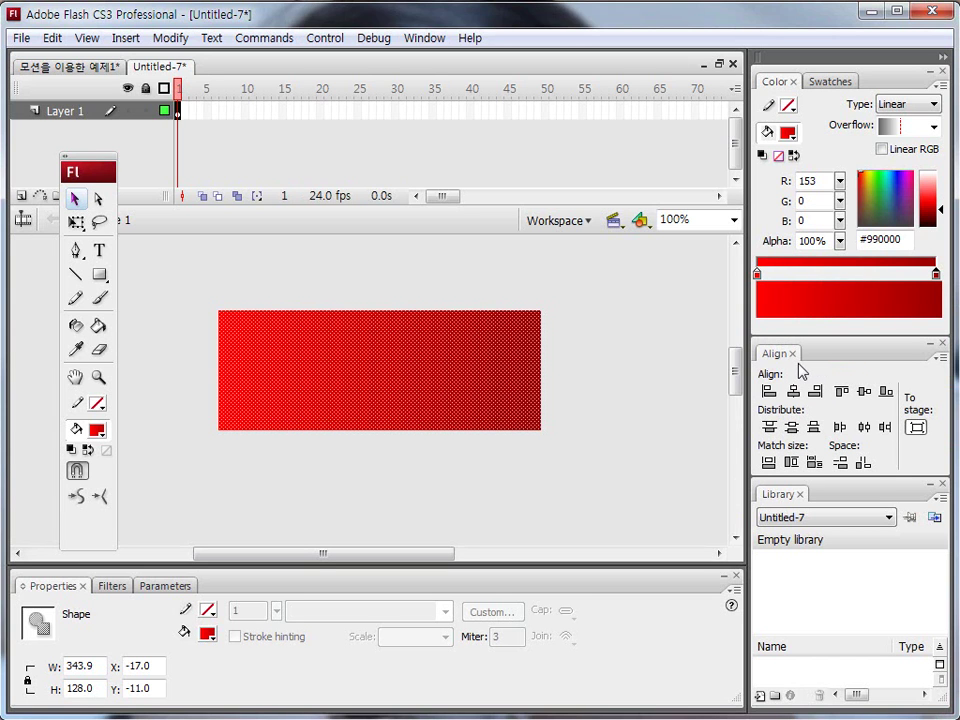
{"action": "left_click", "coordinate": [621, 362]}
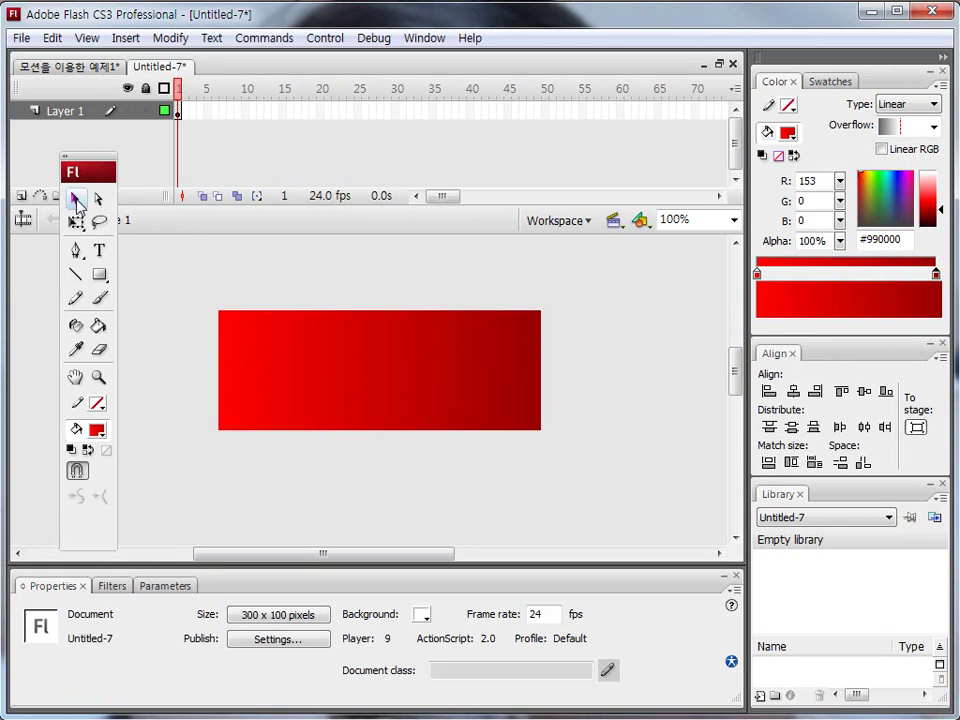
Select the gradient rectangle and detach the Align panel so it floats over the work area.
{"action": "left_click", "coordinate": [312, 366]}
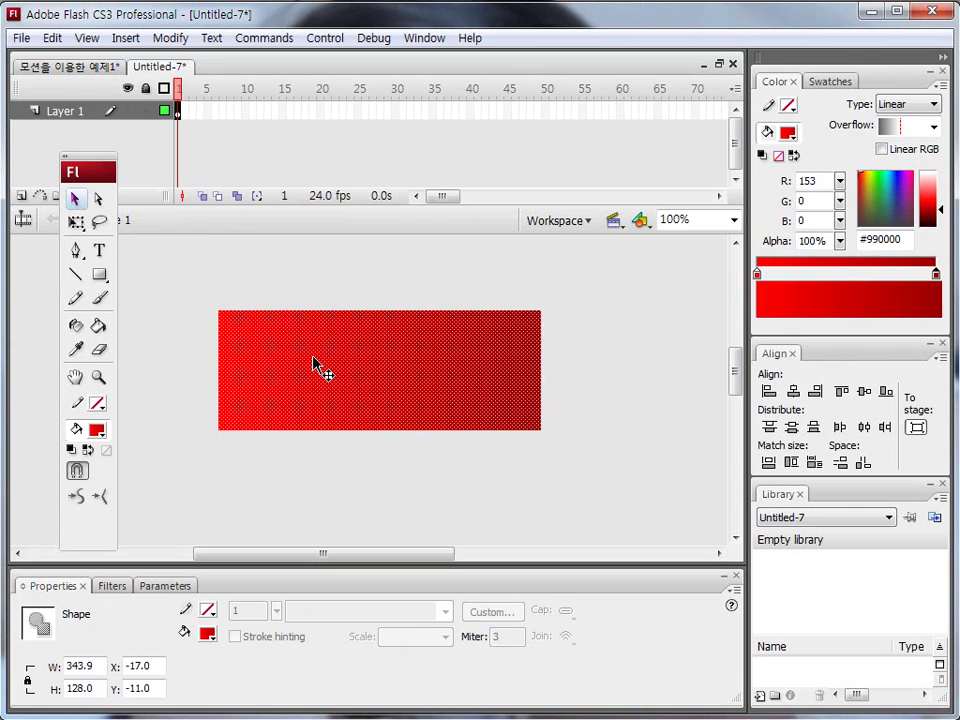
{"action": "left_click_drag", "start_coordinate": [180, 295], "coordinate": [602, 493]}
{"action": "left_click_drag", "start_coordinate": [836, 354], "coordinate": [602, 259]}
{"action": "key", "text": "ctrl+2"}
{"action": "mouse_move", "coordinate": [694, 318]}
{"action": "left_mouse_down"}
{"action": "mouse_move", "coordinate": [681, 333]}
{"action": "mouse_move", "coordinate": [688, 342]}
{"action": "left_mouse_up"}
{"action": "left_click_drag", "start_coordinate": [505, 305], "coordinate": [655, 301]}
{"action": "mouse_move", "coordinate": [540, 343]}
{"action": "left_mouse_down"}
{"action": "mouse_move", "coordinate": [655, 347]}
{"action": "mouse_move", "coordinate": [652, 322]}
{"action": "mouse_move", "coordinate": [513, 325]}
{"action": "mouse_move", "coordinate": [514, 352]}
{"action": "left_mouse_up"}
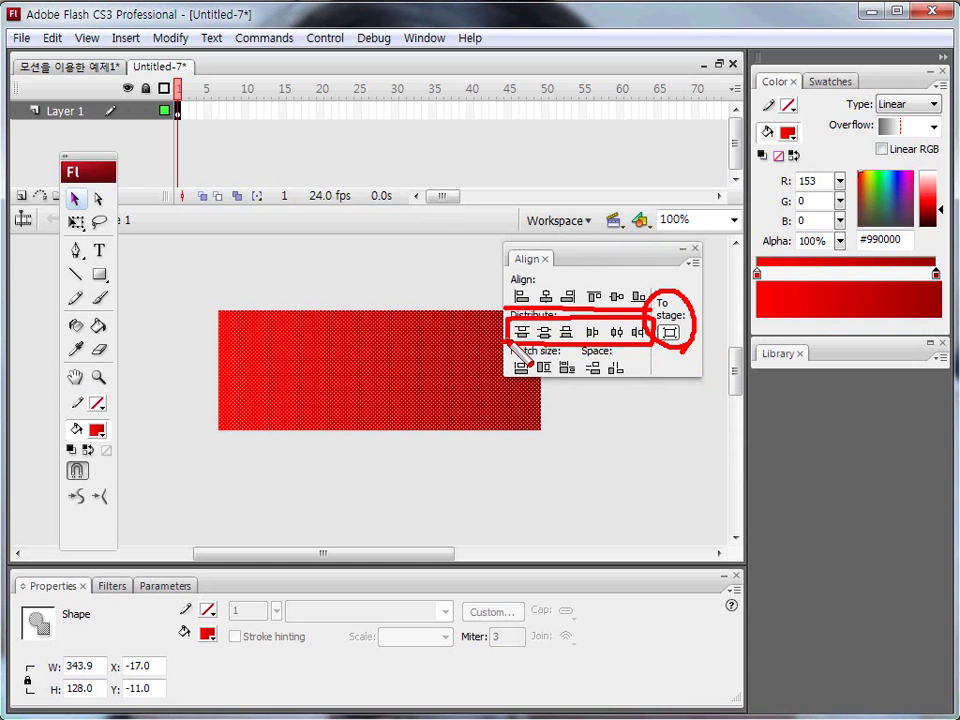
{"action": "key", "text": "Escape"}
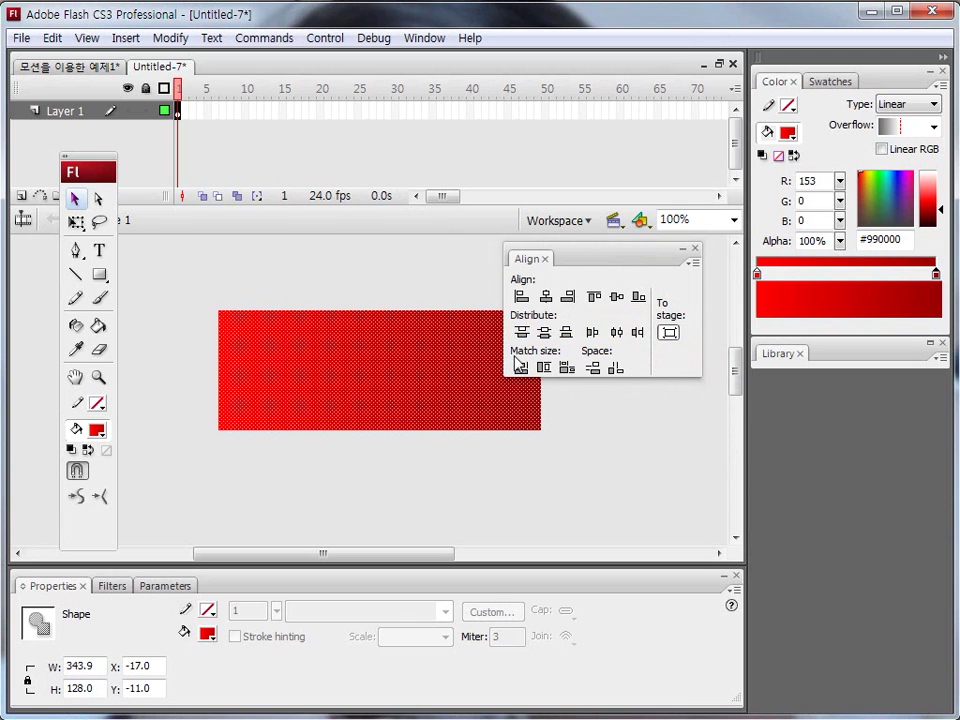
{"action": "key", "text": "ctrl+2"}
{"action": "mouse_move", "coordinate": [536, 385]}
{"action": "left_mouse_down"}
{"action": "mouse_move", "coordinate": [532, 363]}
{"action": "mouse_move", "coordinate": [530, 377]}
{"action": "left_mouse_up"}
{"action": "key", "text": "Escape"}
Match the rectangle's width to the stage and align it to the stage's left edge and vertical centre.
{"action": "key", "text": "ctrl+z"}
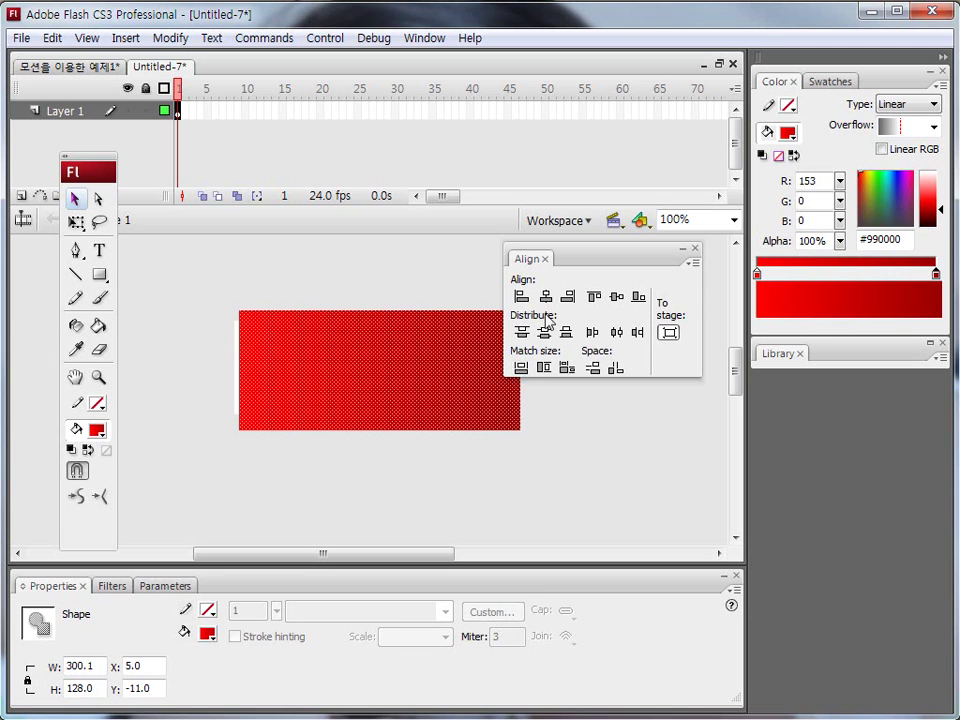
{"action": "left_click", "coordinate": [522, 296]}
{"action": "left_click", "coordinate": [616, 297]}
{"action": "left_click_drag", "start_coordinate": [611, 254], "coordinate": [647, 289]}
{"action": "left_click", "coordinate": [246, 298]}
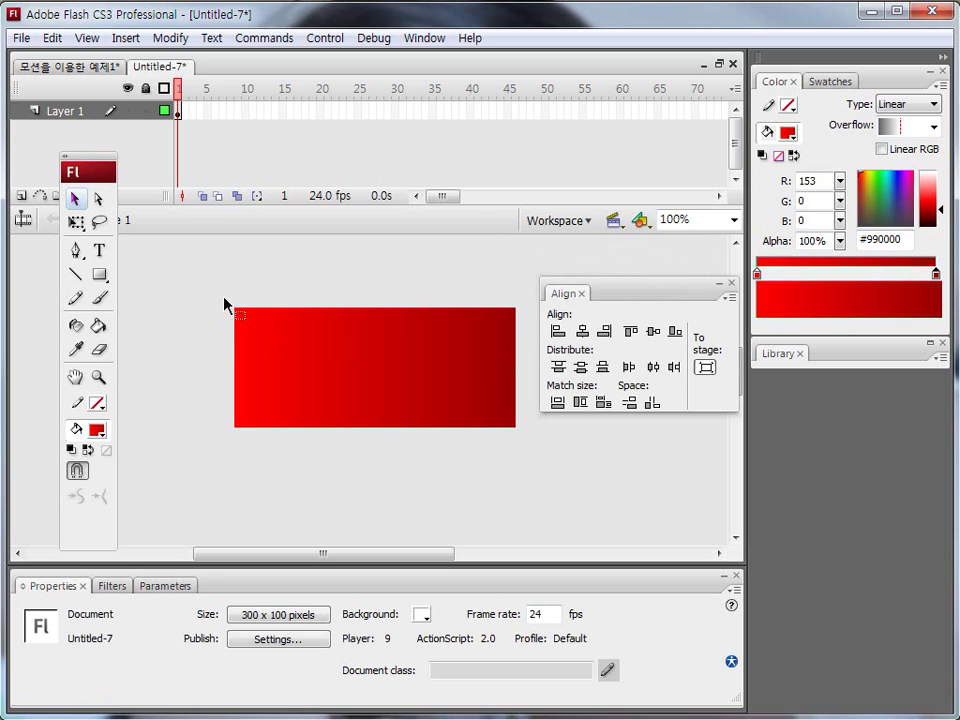
Hide and show Layer 1 to compare the rectangle with the stage area beneath it.
{"action": "left_click", "coordinate": [128, 112]}
{"action": "left_click", "coordinate": [129, 112]}
{"action": "left_click", "coordinate": [129, 112]}
{"action": "left_click", "coordinate": [129, 112]}
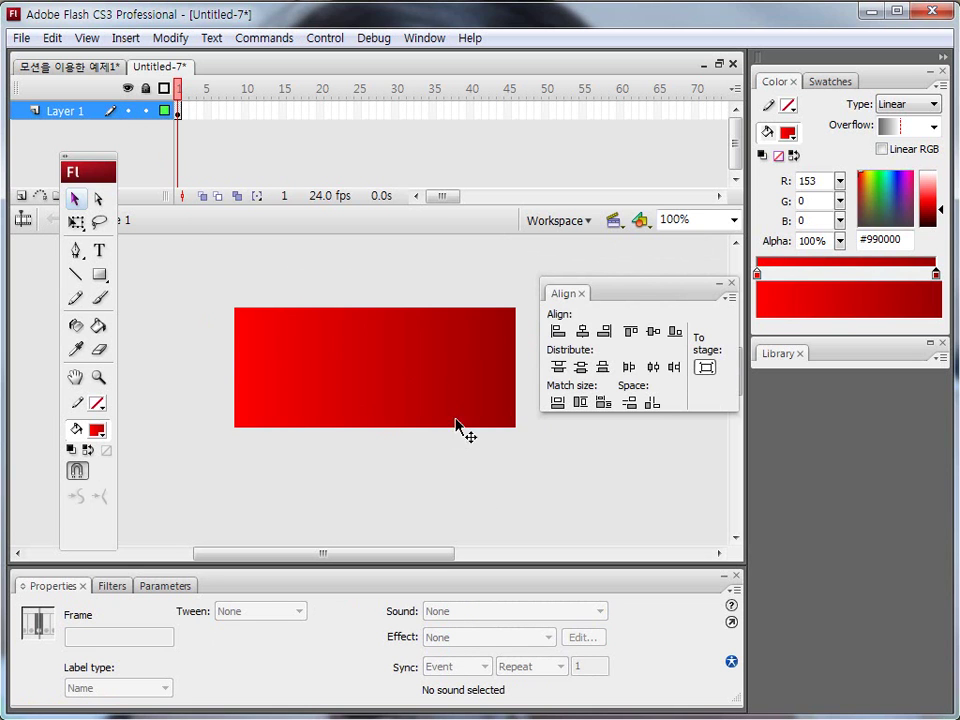
Match the rectangle's height to the stage and deselect it.
{"action": "left_click", "coordinate": [431, 393]}
{"action": "left_click", "coordinate": [576, 404]}
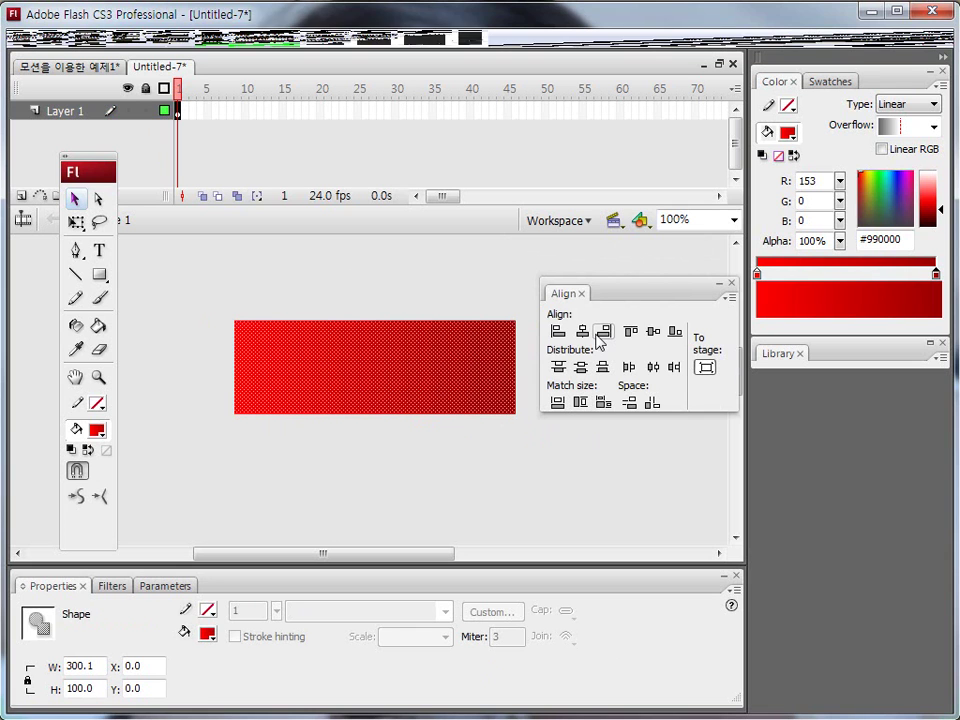
{"action": "left_click", "coordinate": [422, 316]}
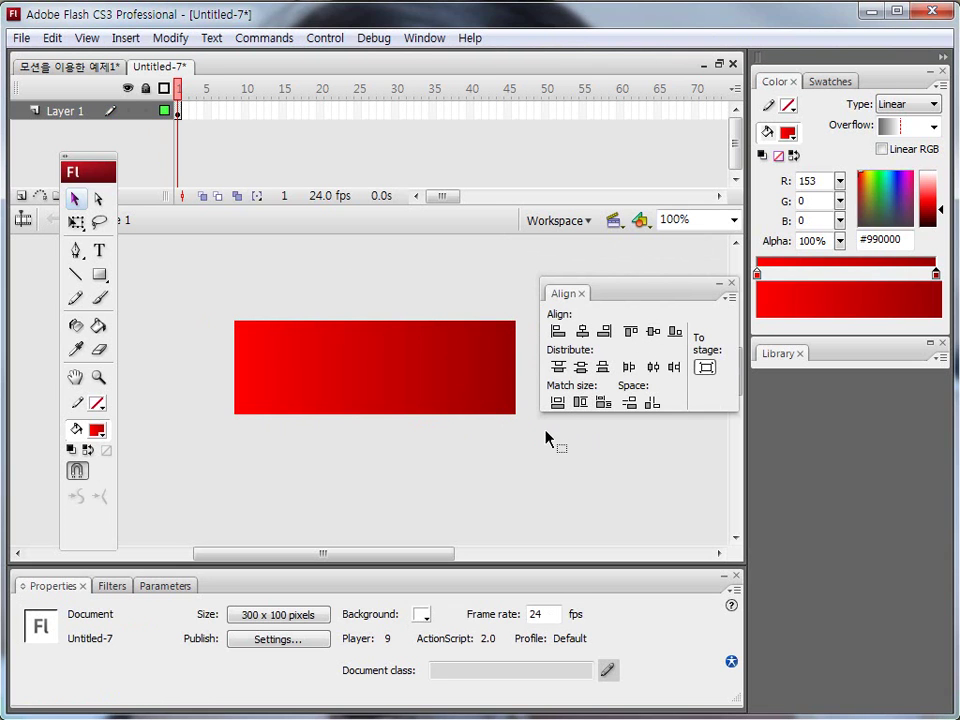
{"action": "left_click_drag", "start_coordinate": [549, 403], "coordinate": [588, 412]}
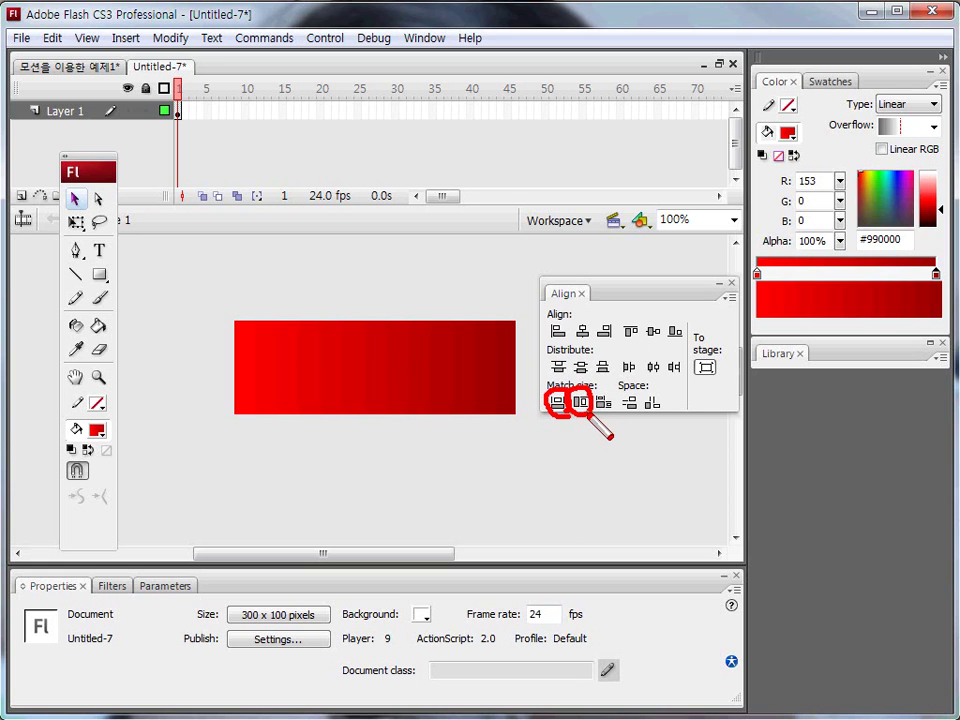
{"action": "key", "text": "e"}
{"action": "mouse_move", "coordinate": [598, 414]}
{"action": "left_mouse_down"}
{"action": "mouse_move", "coordinate": [592, 398]}
{"action": "mouse_move", "coordinate": [615, 410]}
{"action": "left_mouse_up"}
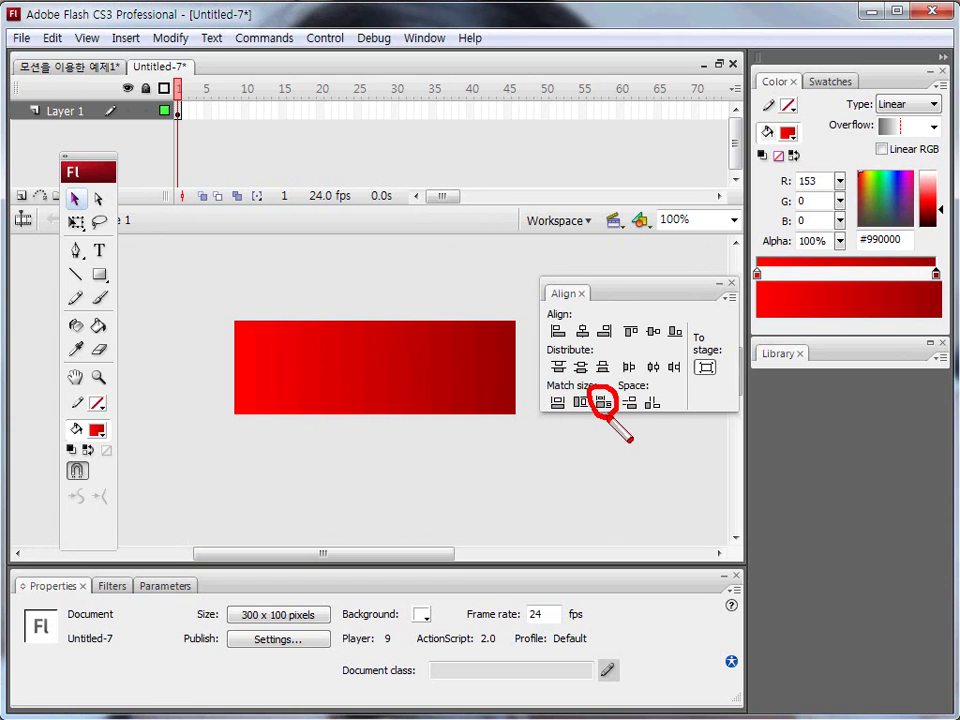
{"action": "key", "text": "Escape"}
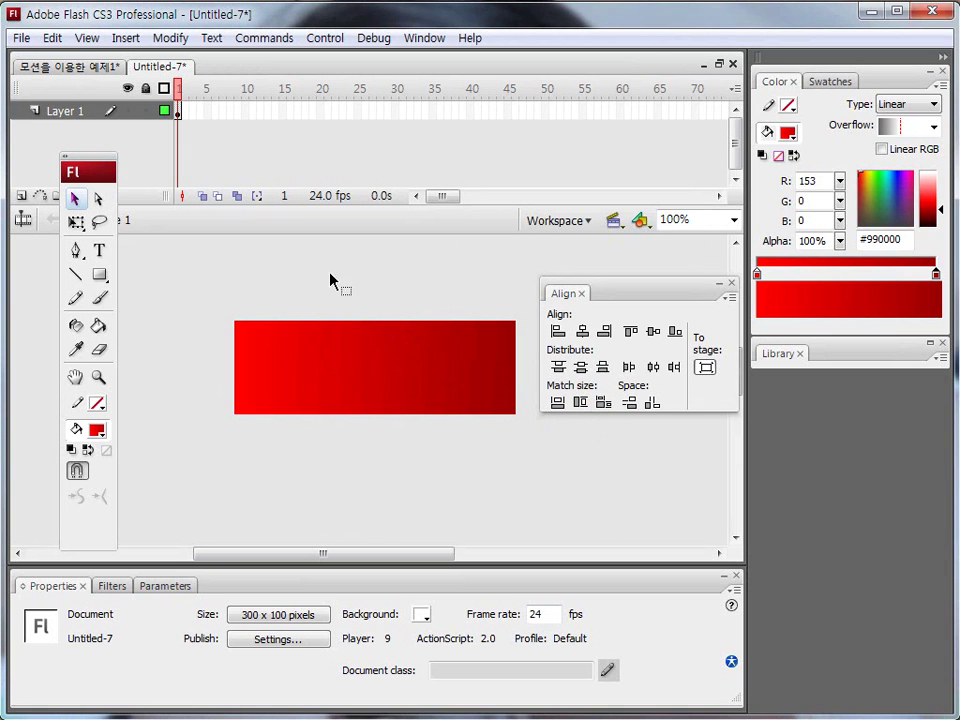
{"action": "key", "text": "ctrl+2"}
{"action": "mouse_move", "coordinate": [88, 102]}
{"action": "left_mouse_down"}
{"action": "mouse_move", "coordinate": [33, 118]}
{"action": "mouse_move", "coordinate": [100, 112]}
{"action": "left_mouse_up"}
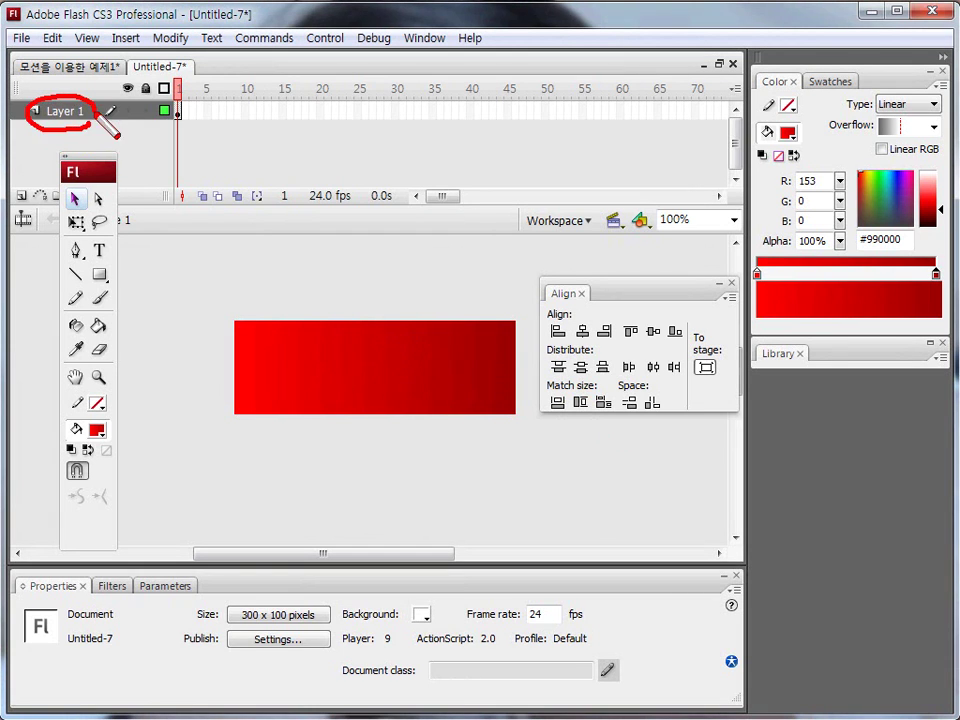
Rename Layer 1 as 배경 and lock it.
{"action": "left_click", "coordinate": [71, 113]}
{"action": "double_click", "coordinate": [70, 113]}
{"action": "type", "text": "QORUd"}
{"action": "key", "text": "Return"}
{"action": "left_click_drag", "start_coordinate": [152, 102], "coordinate": [160, 118]}
{"action": "key", "text": "Escape"}
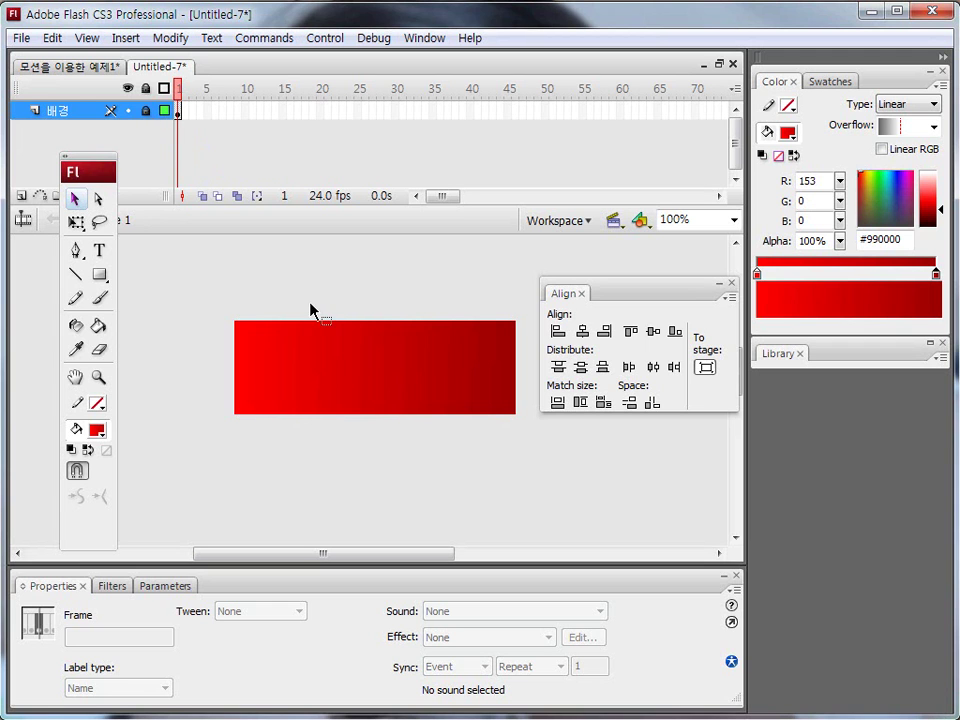
Expand the Library panel and import the 모델 photo of the woman from the 05 일차 folder into the library.
{"action": "left_click", "coordinate": [775, 355]}
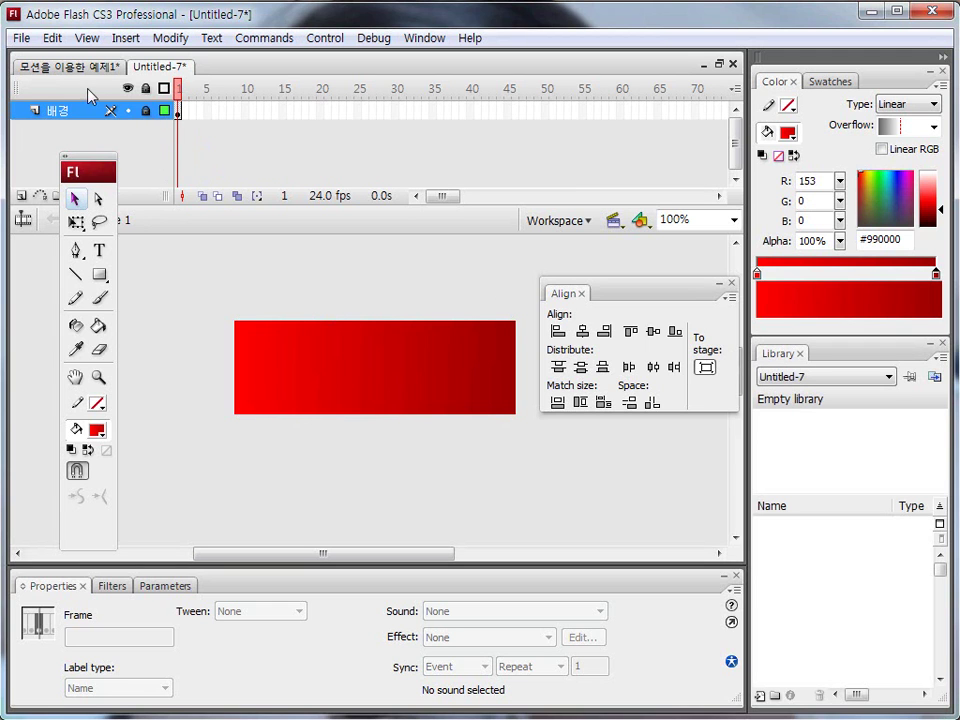
{"action": "left_click", "coordinate": [21, 40]}
{"action": "mouse_move", "coordinate": [90, 368]}
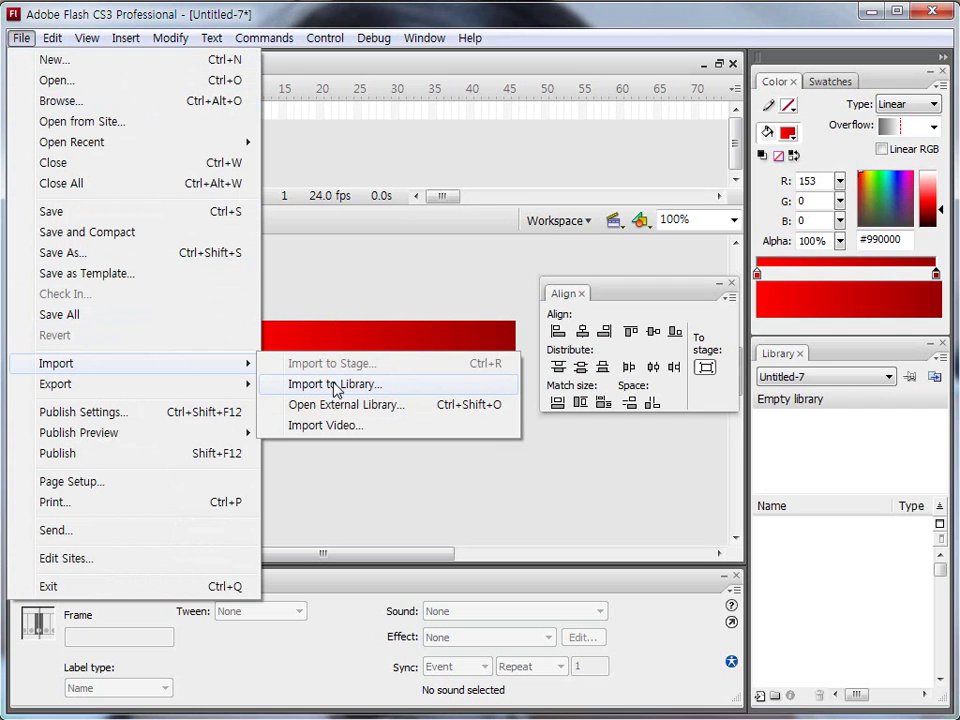
{"action": "left_click", "coordinate": [335, 386]}
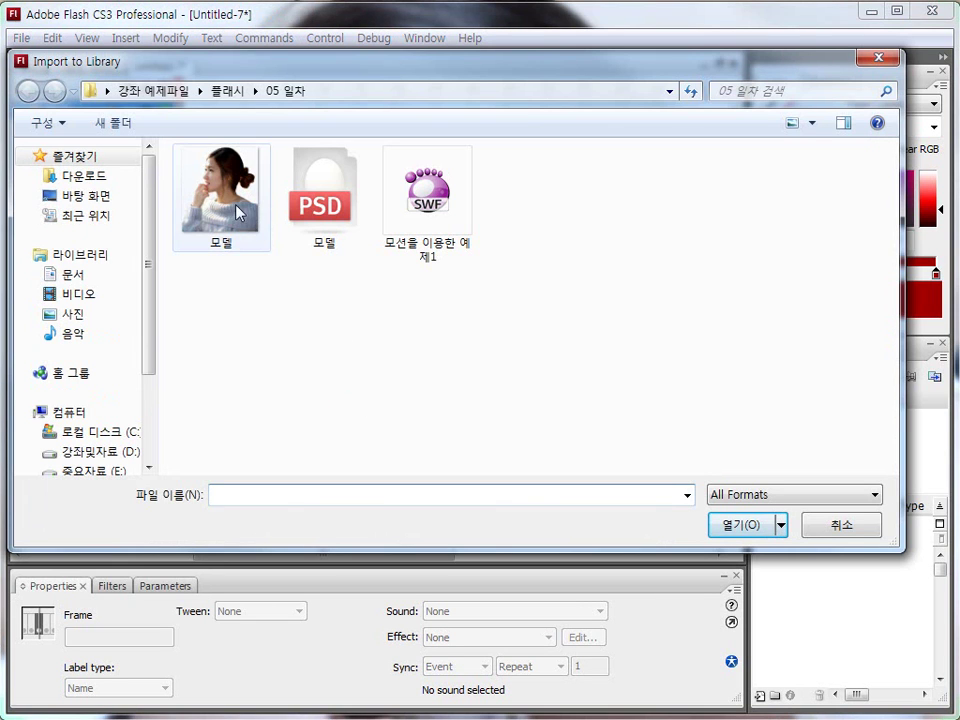
{"action": "left_click", "coordinate": [224, 200]}
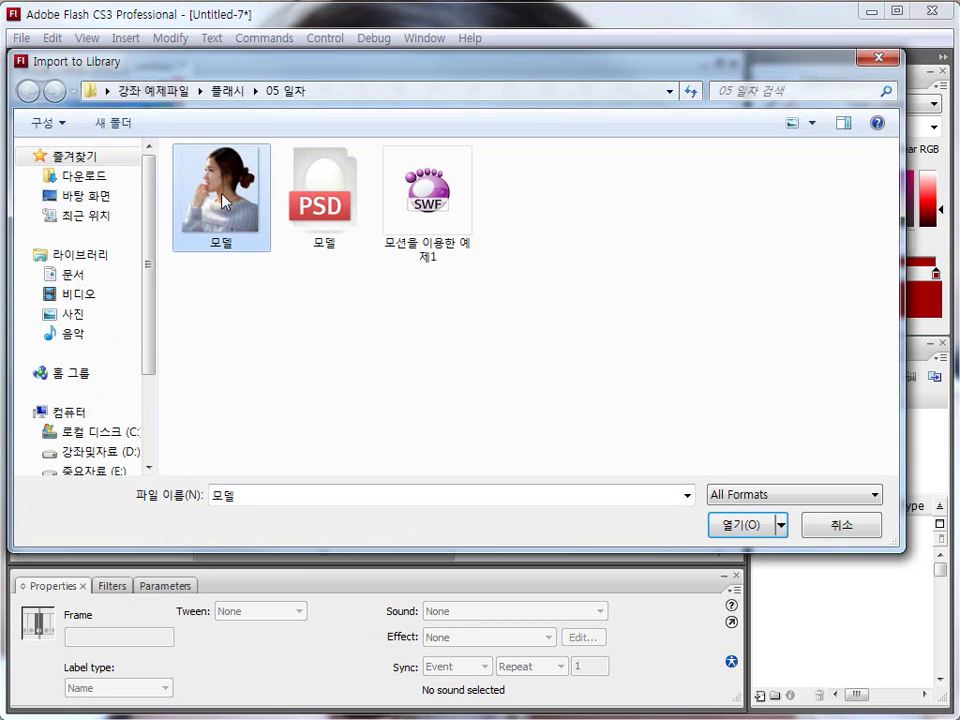
{"action": "left_click", "coordinate": [741, 524]}
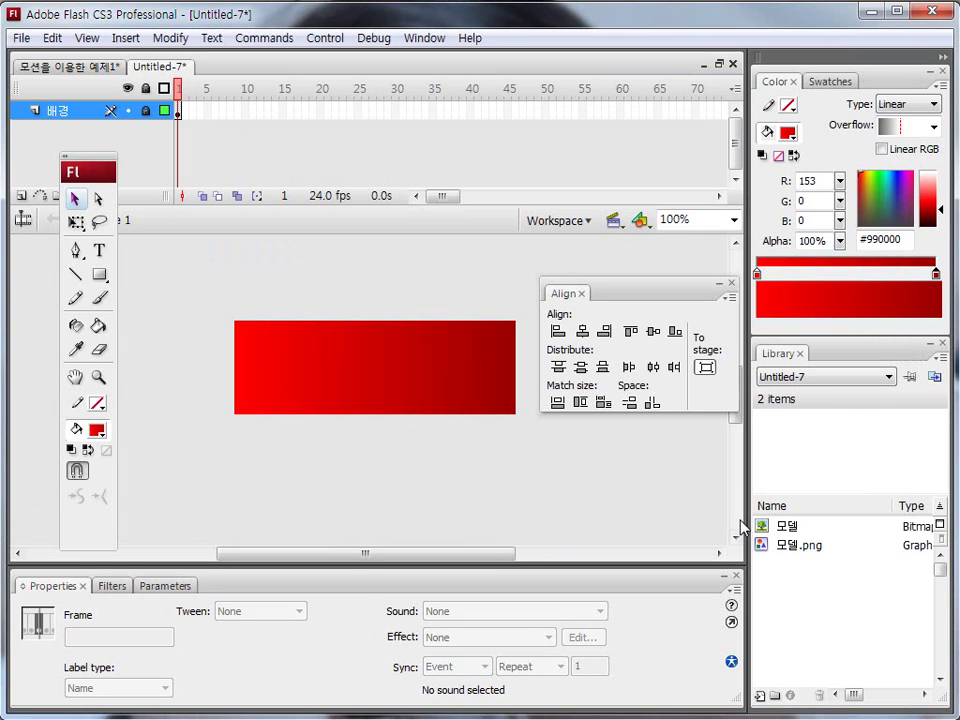
{"action": "key", "text": "ctrl+2"}
{"action": "mouse_move", "coordinate": [815, 578]}
{"action": "left_mouse_down"}
{"action": "mouse_move", "coordinate": [759, 573]}
{"action": "mouse_move", "coordinate": [777, 496]}
{"action": "mouse_move", "coordinate": [846, 522]}
{"action": "left_mouse_up"}
{"action": "mouse_move", "coordinate": [765, 500]}
{"action": "left_mouse_down"}
{"action": "mouse_move", "coordinate": [770, 516]}
{"action": "mouse_move", "coordinate": [793, 492]}
{"action": "left_mouse_up"}
{"action": "mouse_move", "coordinate": [795, 570]}
{"action": "left_mouse_down"}
{"action": "mouse_move", "coordinate": [841, 552]}
{"action": "mouse_move", "coordinate": [848, 572]}
{"action": "mouse_move", "coordinate": [795, 570]}
{"action": "left_mouse_up"}
{"action": "key", "text": "Escape"}
Add a layer above 배경 and place the 모델.png graphic symbol from the library over the right half of the banner.
{"action": "mouse_move", "coordinate": [772, 556]}
{"action": "left_mouse_down"}
{"action": "mouse_move", "coordinate": [527, 544]}
{"action": "mouse_move", "coordinate": [439, 390]}
{"action": "mouse_move", "coordinate": [444, 403]}
{"action": "mouse_move", "coordinate": [783, 552]}
{"action": "left_mouse_up"}
{"action": "left_click_drag", "start_coordinate": [98, 163], "coordinate": [83, 228]}
{"action": "left_click", "coordinate": [22, 196]}
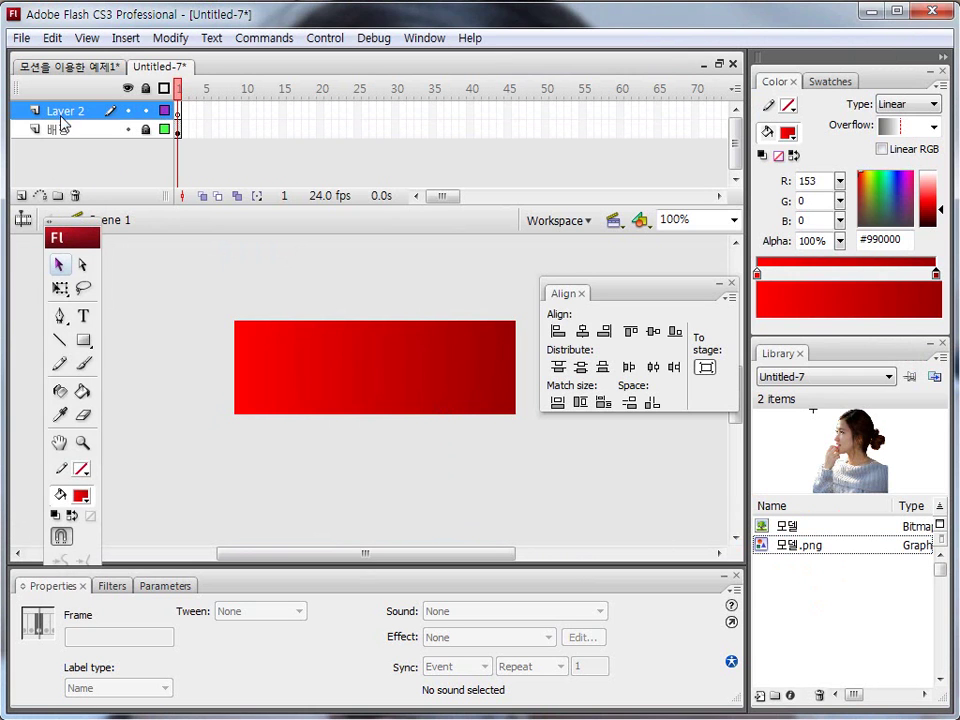
{"action": "mouse_move", "coordinate": [773, 550]}
{"action": "left_mouse_down"}
{"action": "mouse_move", "coordinate": [534, 512]}
{"action": "mouse_move", "coordinate": [429, 393]}
{"action": "mouse_move", "coordinate": [438, 394]}
{"action": "left_mouse_up"}
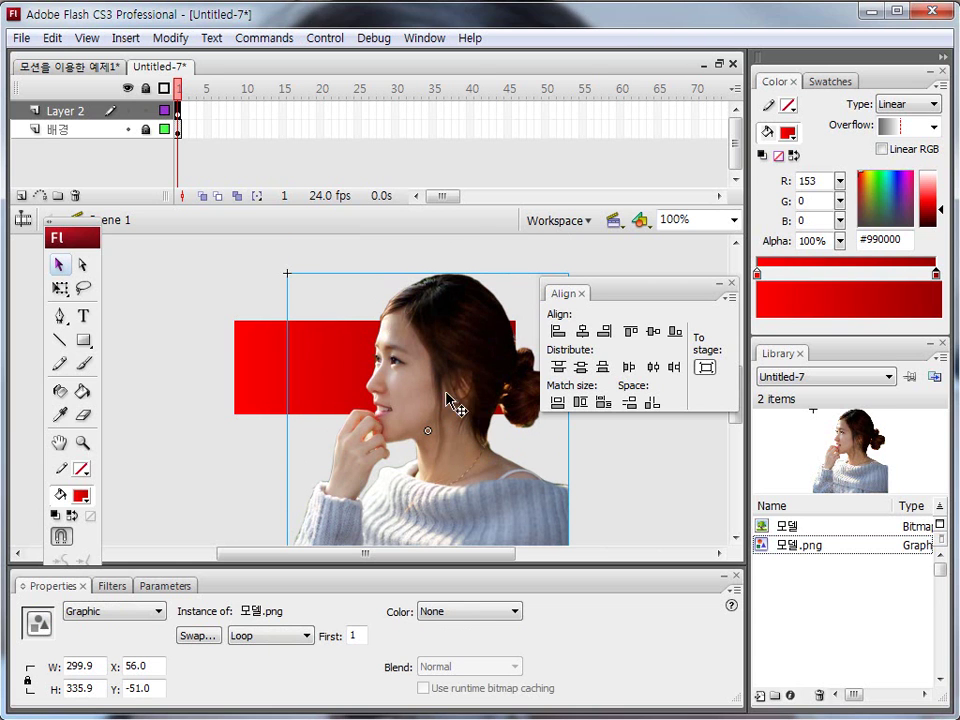
Scale the model graphic down to about 102 x 114 pixels and move it to the right end of the banner.
{"action": "mouse_move", "coordinate": [60, 300]}
{"action": "left_mouse_down"}
{"action": "mouse_move", "coordinate": [52, 282]}
{"action": "mouse_move", "coordinate": [62, 298]}
{"action": "left_mouse_up"}
{"action": "left_click", "coordinate": [60, 289]}
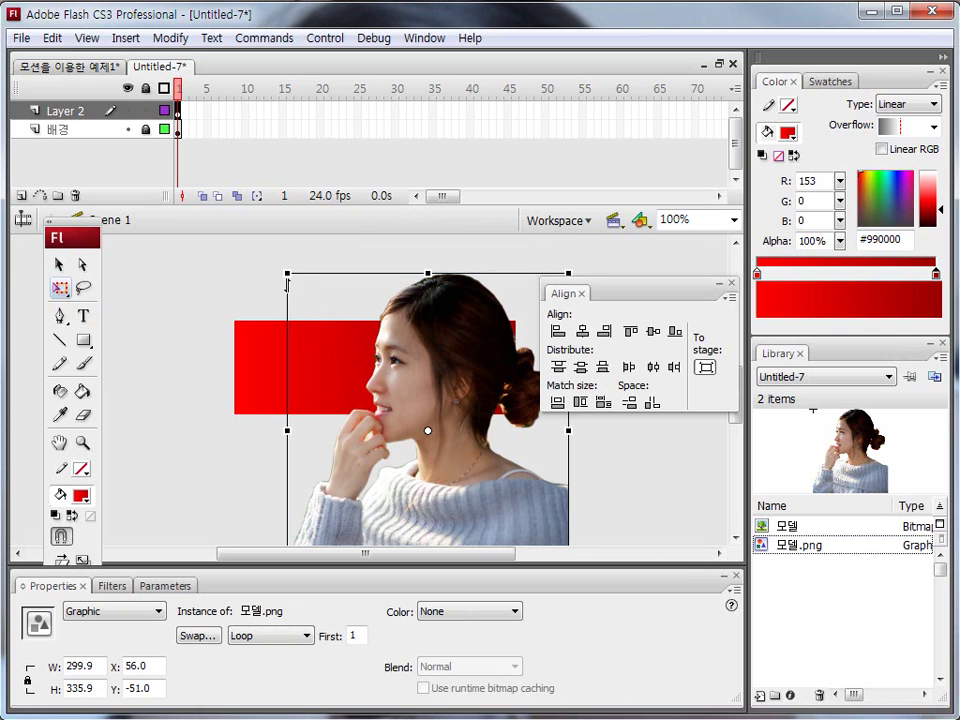
{"action": "left_click_drag", "start_coordinate": [289, 273], "coordinate": [356, 352]}
{"action": "left_click_drag", "start_coordinate": [411, 395], "coordinate": [436, 341]}
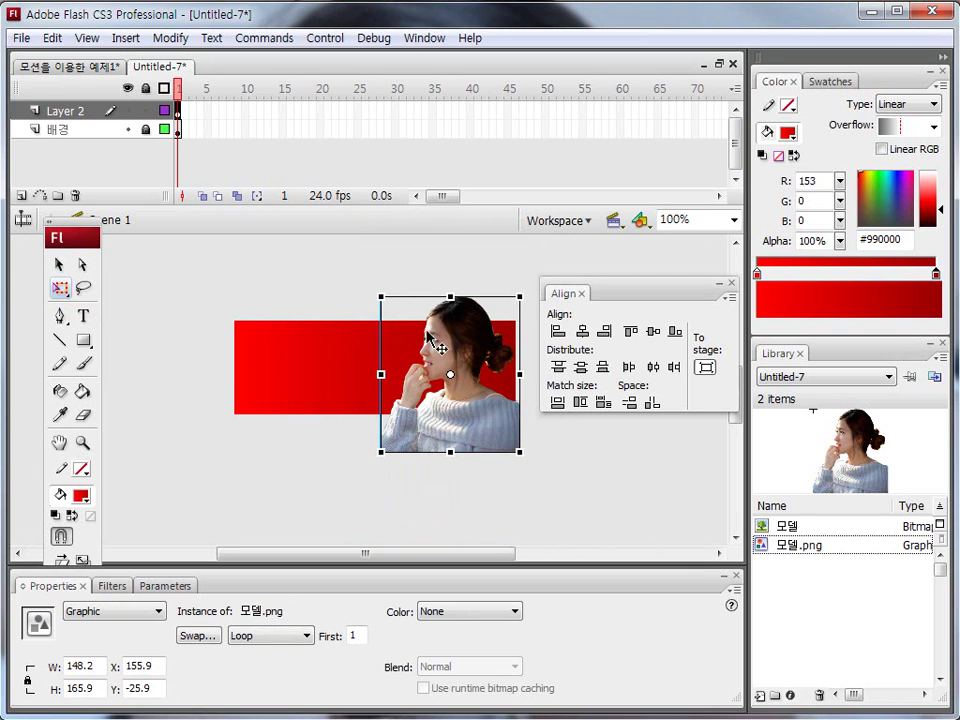
{"action": "left_click_drag", "start_coordinate": [387, 297], "coordinate": [403, 322]}
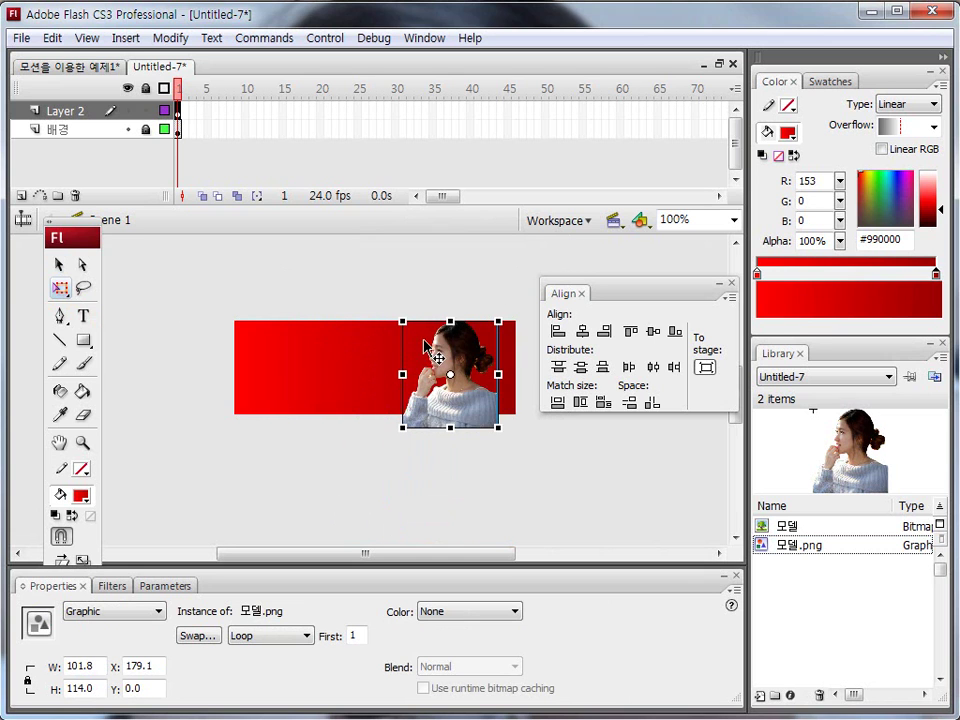
{"action": "left_click_drag", "start_coordinate": [451, 349], "coordinate": [470, 335]}
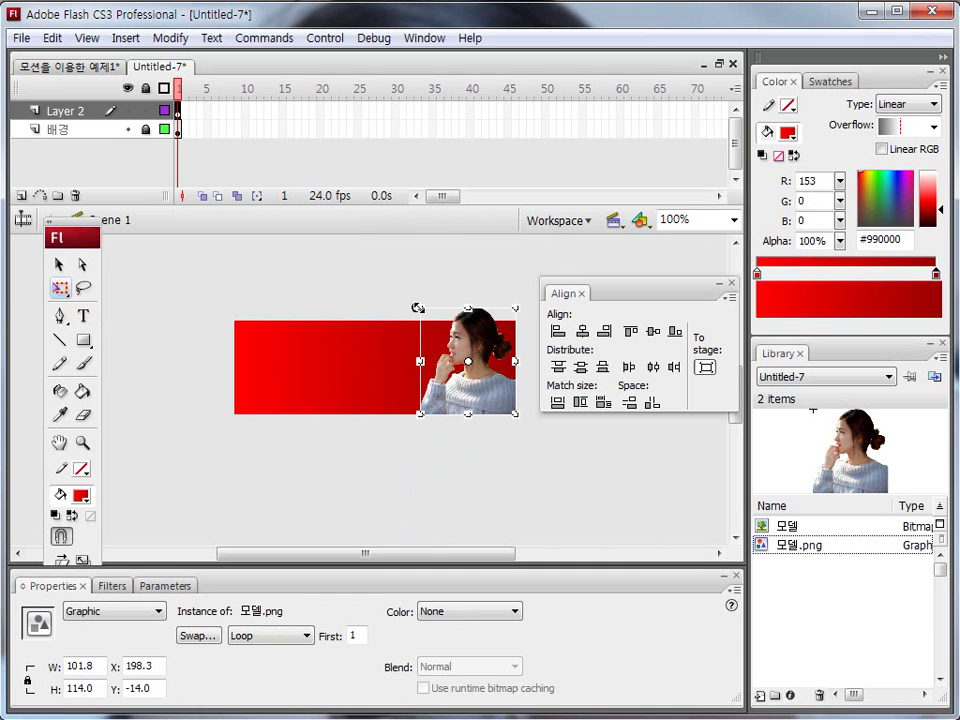
Shrink the model graphic further to about 91 x 102 pixels at the banner's right end.
{"action": "left_click_drag", "start_coordinate": [420, 317], "coordinate": [495, 374]}
{"action": "left_click", "coordinate": [437, 306]}
{"action": "left_click", "coordinate": [465, 360]}
{"action": "left_click_drag", "start_coordinate": [443, 331], "coordinate": [439, 327]}
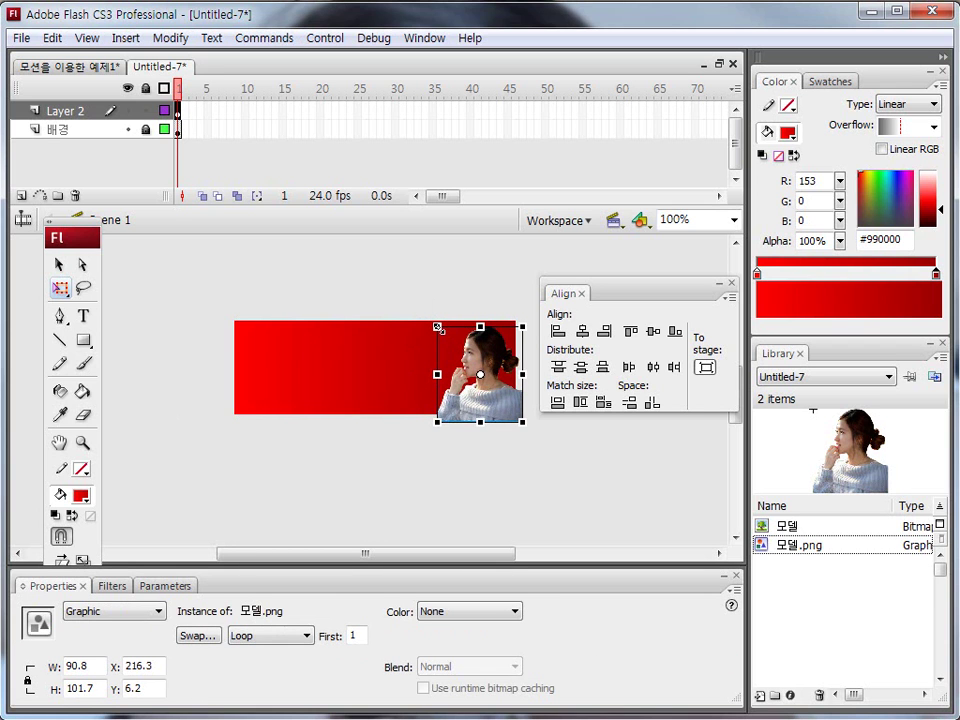
Nudge the model graphic to about X 209.3, Y -1.8 so it fits the banner's right edge, and deselect it.
{"action": "key", "text": "Left"}
{"action": "key", "text": "Left"}
{"action": "key", "text": "Left"}
{"action": "key", "text": "Left"}
{"action": "key", "text": "Left"}
{"action": "key", "text": "Left"}
{"action": "key", "text": "Left"}
{"action": "key", "text": "Left"}
{"action": "key", "text": "Up"}
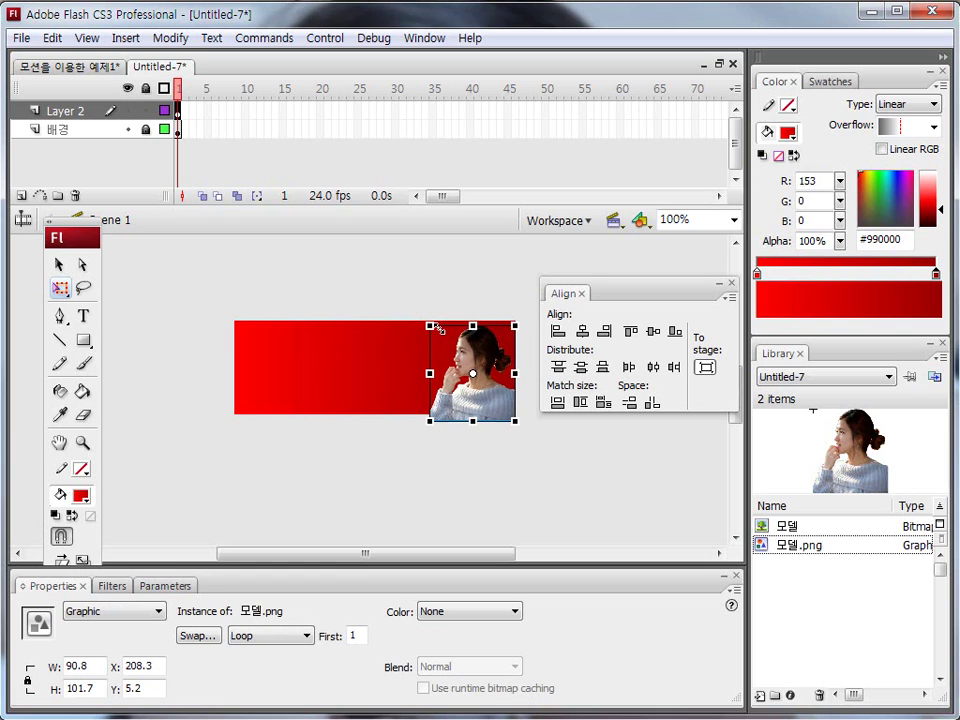
{"action": "key", "text": "Up"}
{"action": "key", "text": "Up"}
{"action": "key", "text": "Up"}
{"action": "key", "text": "Up"}
{"action": "key", "text": "Up"}
{"action": "key", "text": "Up"}
{"action": "key", "text": "Up"}
{"action": "key", "text": "Up"}
{"action": "key", "text": "Up"}
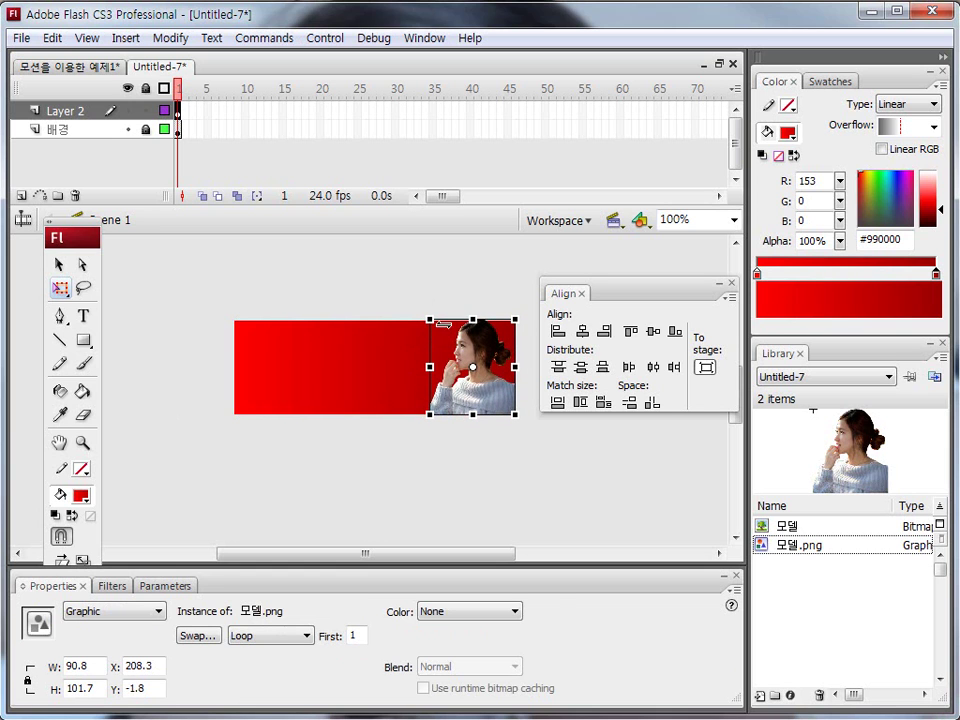
{"action": "left_click", "coordinate": [457, 470]}
{"action": "left_click", "coordinate": [480, 410]}
{"action": "left_click", "coordinate": [343, 461]}
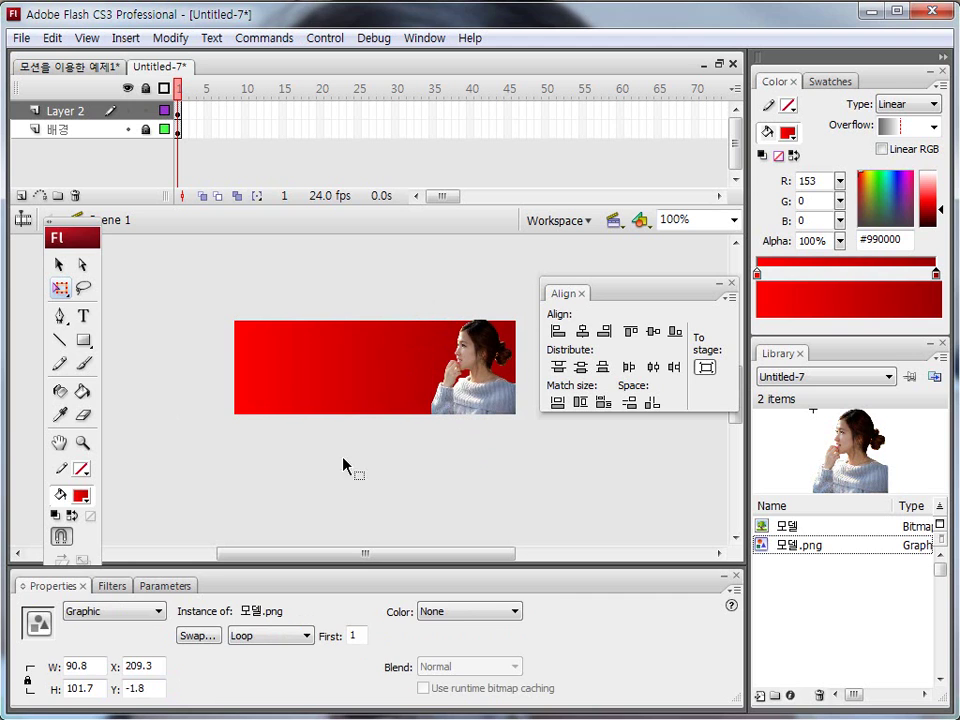
Rename Layer 2 as 모델.
{"action": "double_click", "coordinate": [67, 112]}
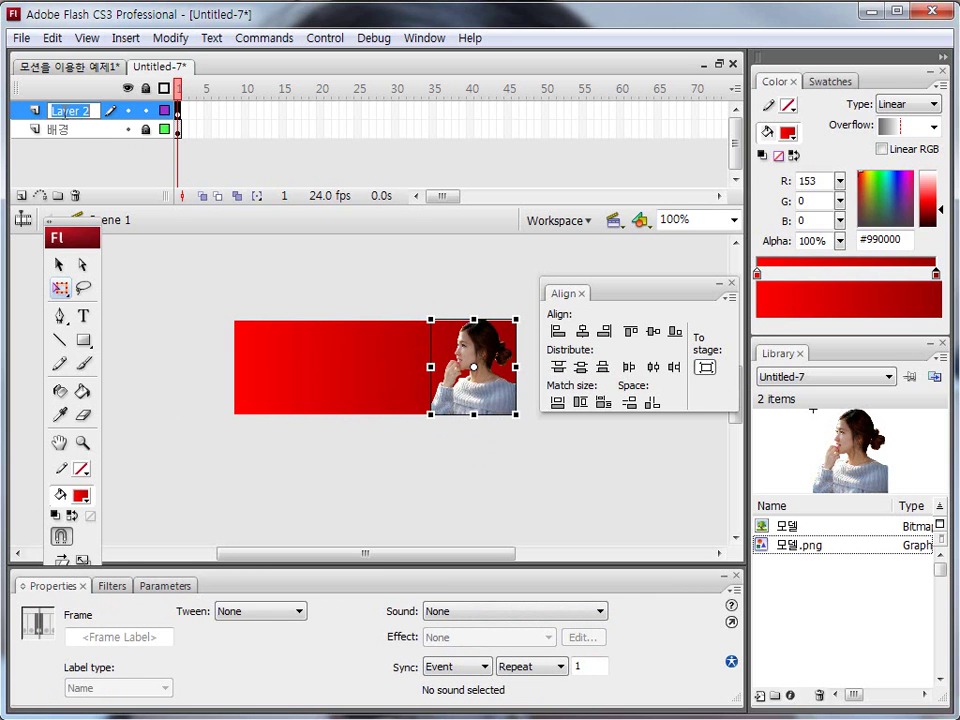
{"action": "type", "text": "AH"}
{"action": "type", "text": "델"}
{"action": "key", "text": "Return"}
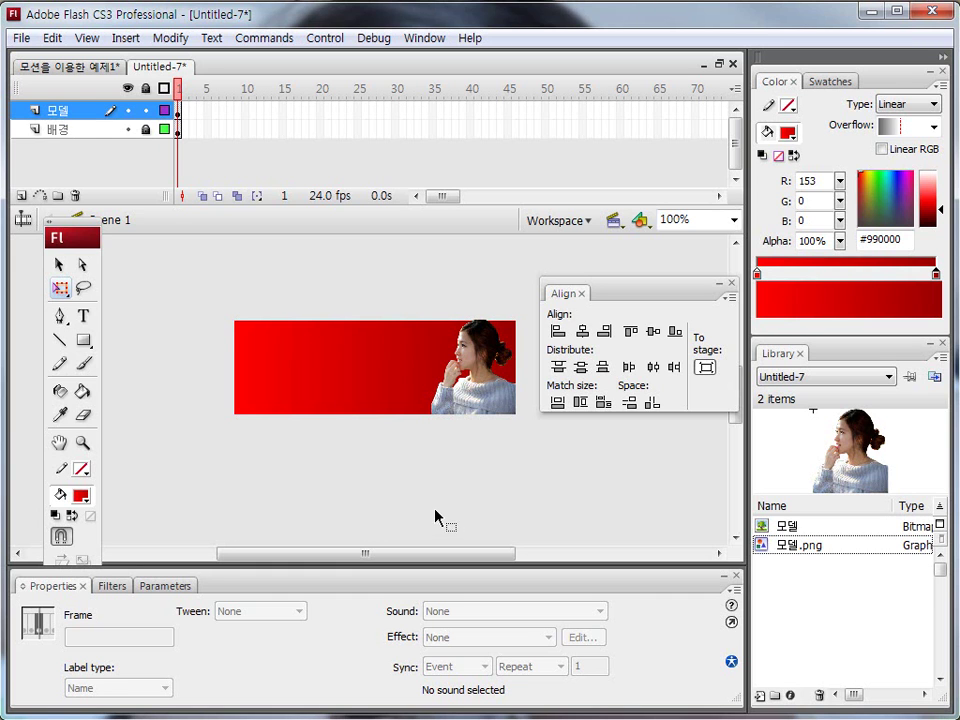
Dock the floating Align panel between the Color and Library panels.
{"action": "left_click", "coordinate": [83, 442]}
{"action": "left_click_drag", "start_coordinate": [216, 298], "coordinate": [531, 454]}
{"action": "left_click_drag", "start_coordinate": [728, 291], "coordinate": [865, 300]}
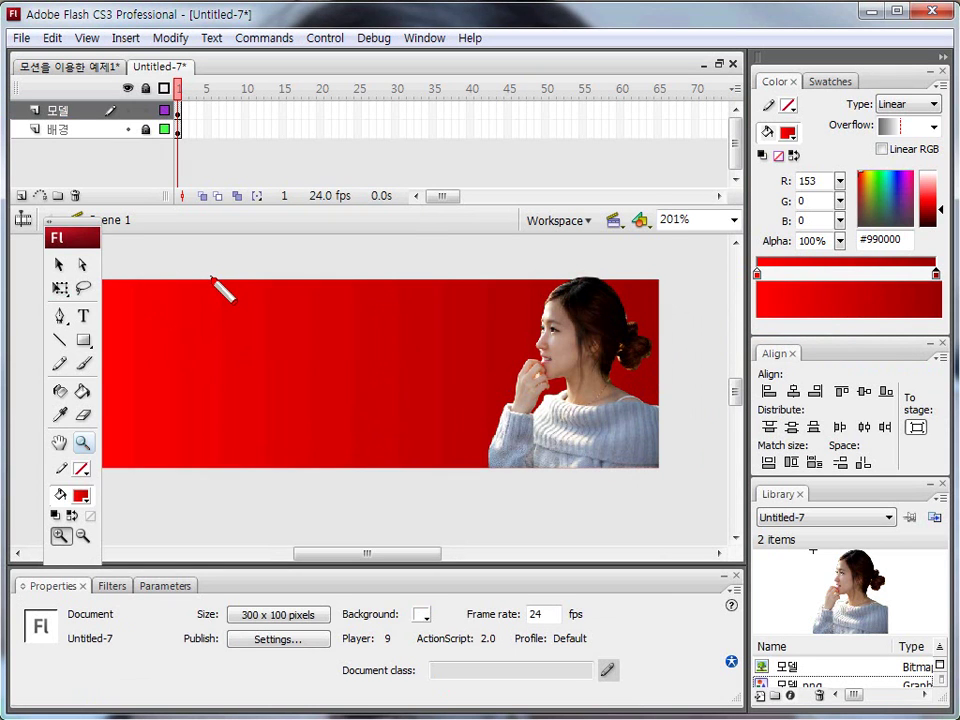
{"action": "mouse_move", "coordinate": [218, 315]}
{"action": "left_mouse_down"}
{"action": "mouse_move", "coordinate": [236, 349]}
{"action": "mouse_move", "coordinate": [412, 348]}
{"action": "mouse_move", "coordinate": [324, 314]}
{"action": "mouse_move", "coordinate": [223, 332]}
{"action": "mouse_move", "coordinate": [223, 346]}
{"action": "mouse_move", "coordinate": [417, 354]}
{"action": "mouse_move", "coordinate": [378, 314]}
{"action": "mouse_move", "coordinate": [345, 315]}
{"action": "left_mouse_up"}
{"action": "mouse_move", "coordinate": [268, 380]}
{"action": "left_mouse_down"}
{"action": "mouse_move", "coordinate": [281, 421]}
{"action": "mouse_move", "coordinate": [434, 414]}
{"action": "mouse_move", "coordinate": [455, 390]}
{"action": "mouse_move", "coordinate": [455, 365]}
{"action": "mouse_move", "coordinate": [269, 379]}
{"action": "left_mouse_up"}
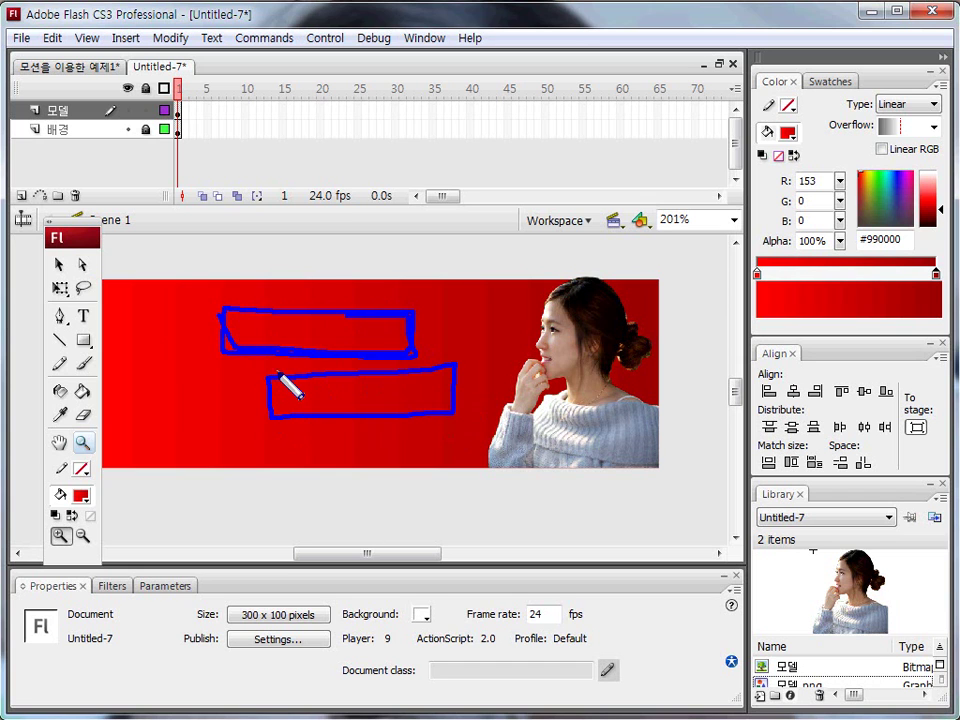
{"action": "key", "text": "Escape"}
Add a layer above 모델 and write the white static text "Photo Studio" in 맑은 고딕 size 21 on the banner's upper part.
{"action": "left_click", "coordinate": [21, 196]}
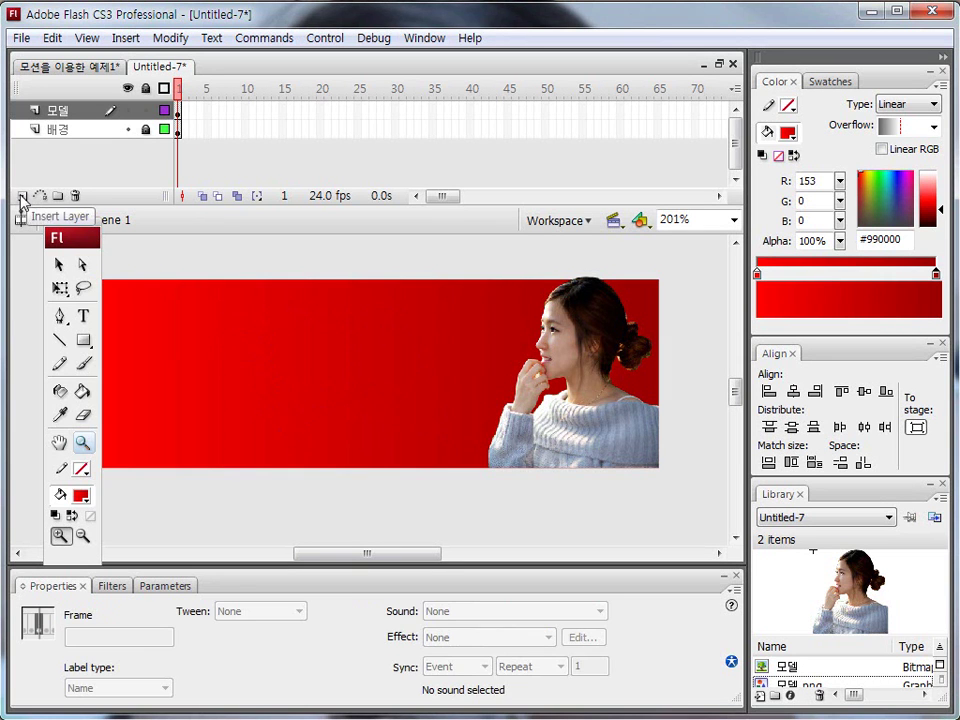
{"action": "key", "text": "ctrl+shift+d"}
{"action": "left_click_drag", "start_coordinate": [25, 189], "coordinate": [29, 192]}
{"action": "key", "text": "Escape"}
{"action": "left_click", "coordinate": [83, 315]}
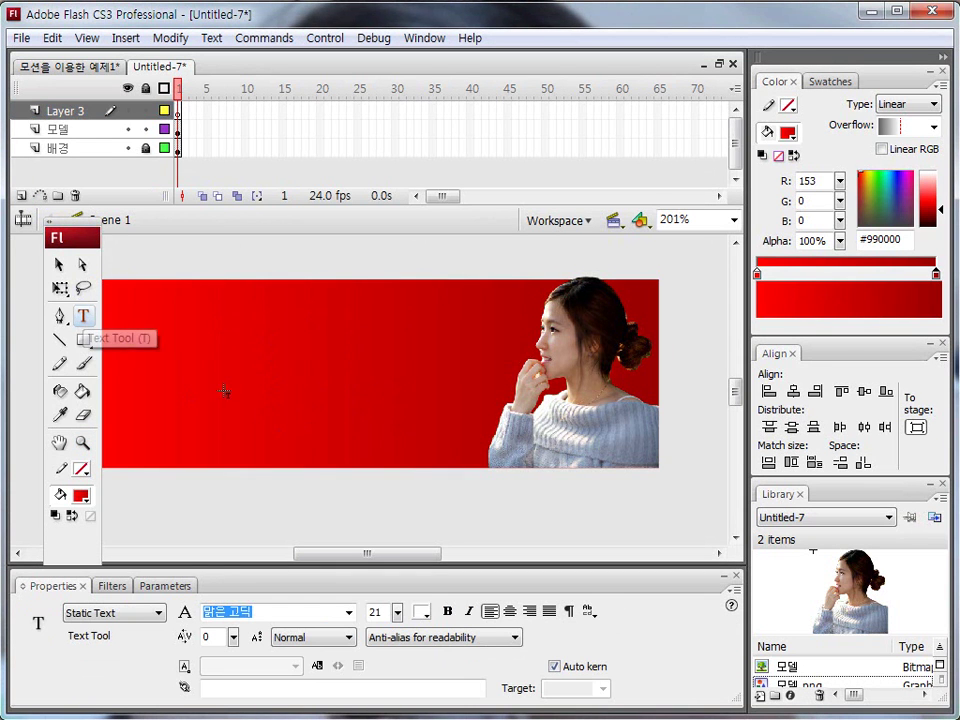
{"action": "left_click", "coordinate": [224, 345]}
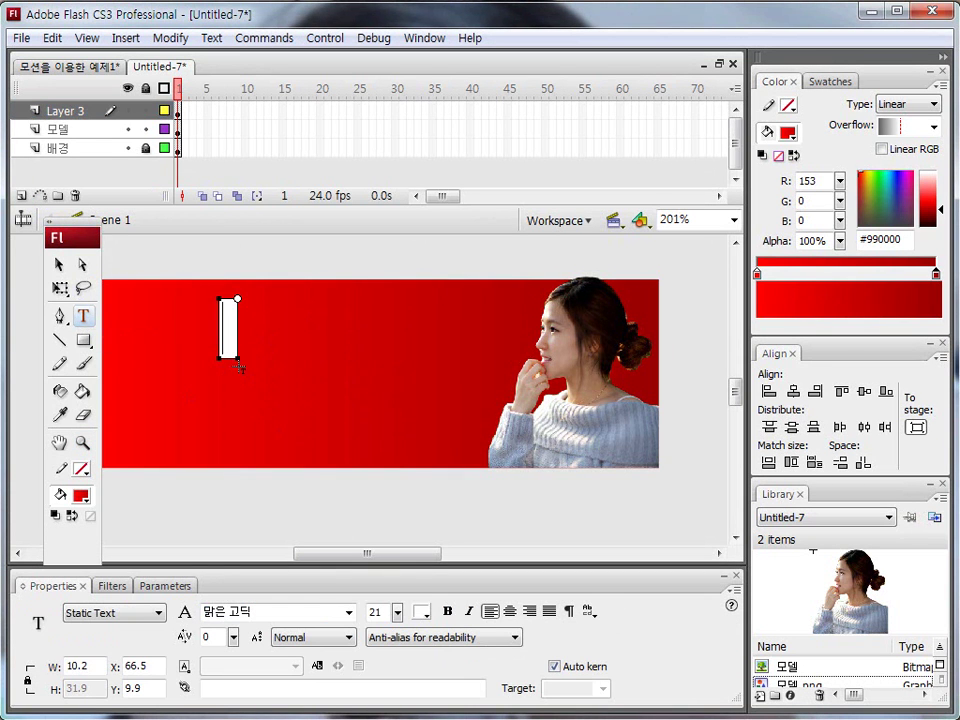
{"action": "type", "text": "키"}
{"action": "key", "text": "BackSpace"}
{"action": "key", "text": "BackSpace"}
{"action": "type", "text": "pH"}
{"action": "key", "text": "BackSpace"}
{"action": "key", "text": "BackSpace"}
{"action": "type", "text": "Photo Studio"}
Set the "Photo Studio" text to size 15 and reposition it slightly above the banner's middle.
{"action": "left_click", "coordinate": [58, 264]}
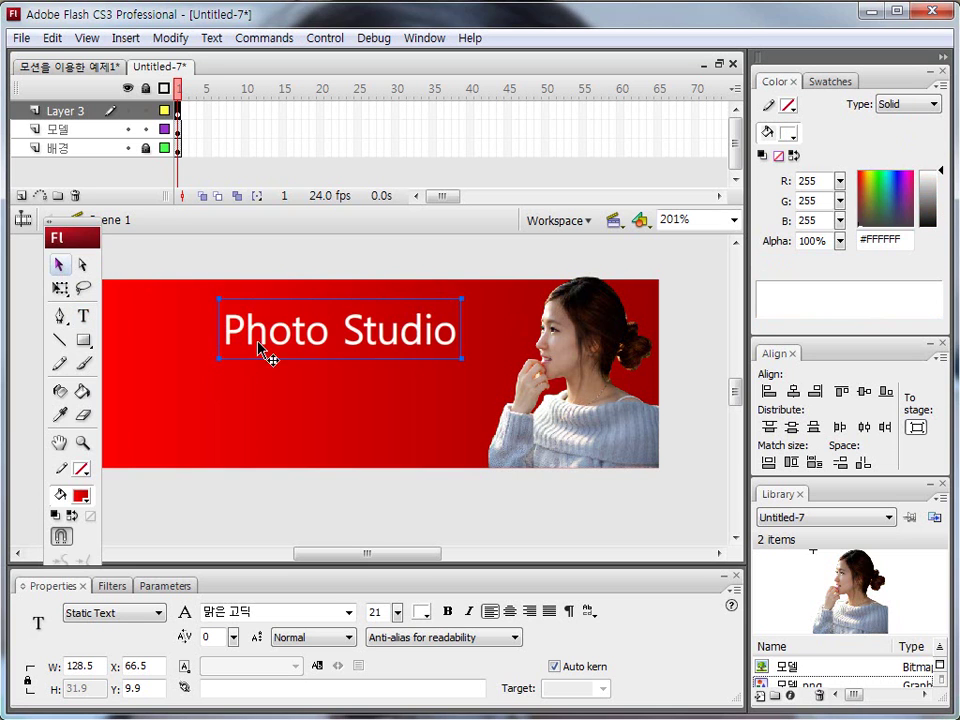
{"action": "left_click_drag", "start_coordinate": [318, 352], "coordinate": [320, 354]}
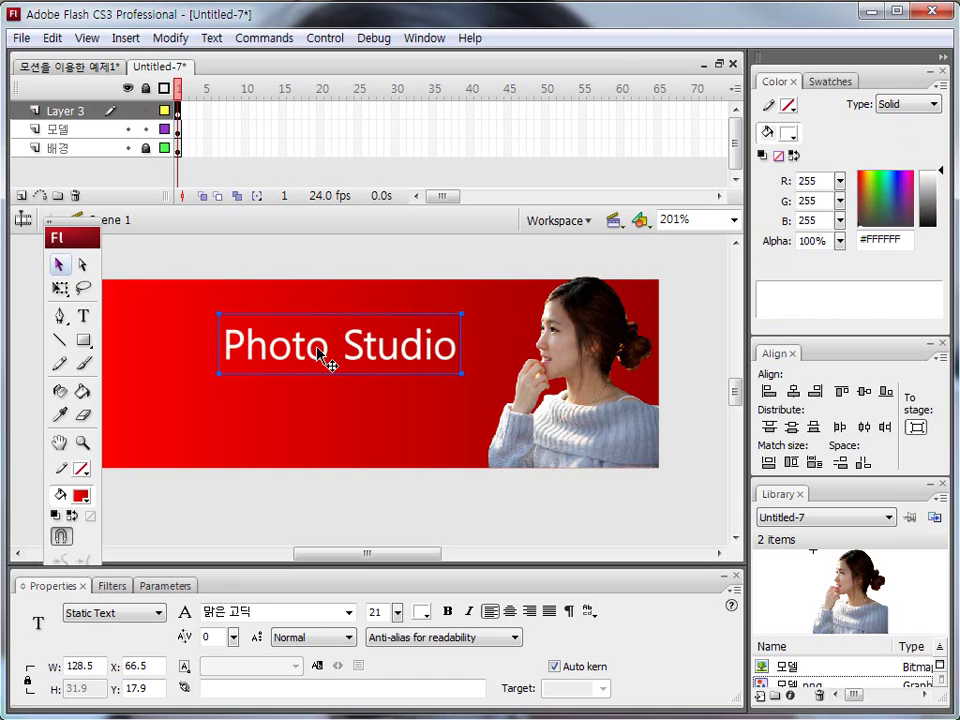
{"action": "mouse_move", "coordinate": [198, 622]}
{"action": "left_mouse_down"}
{"action": "mouse_move", "coordinate": [367, 625]}
{"action": "mouse_move", "coordinate": [398, 623]}
{"action": "left_mouse_up"}
{"action": "left_click_drag", "start_coordinate": [266, 350], "coordinate": [283, 362]}
Rename Layer 3 as text1.
{"action": "double_click", "coordinate": [66, 111]}
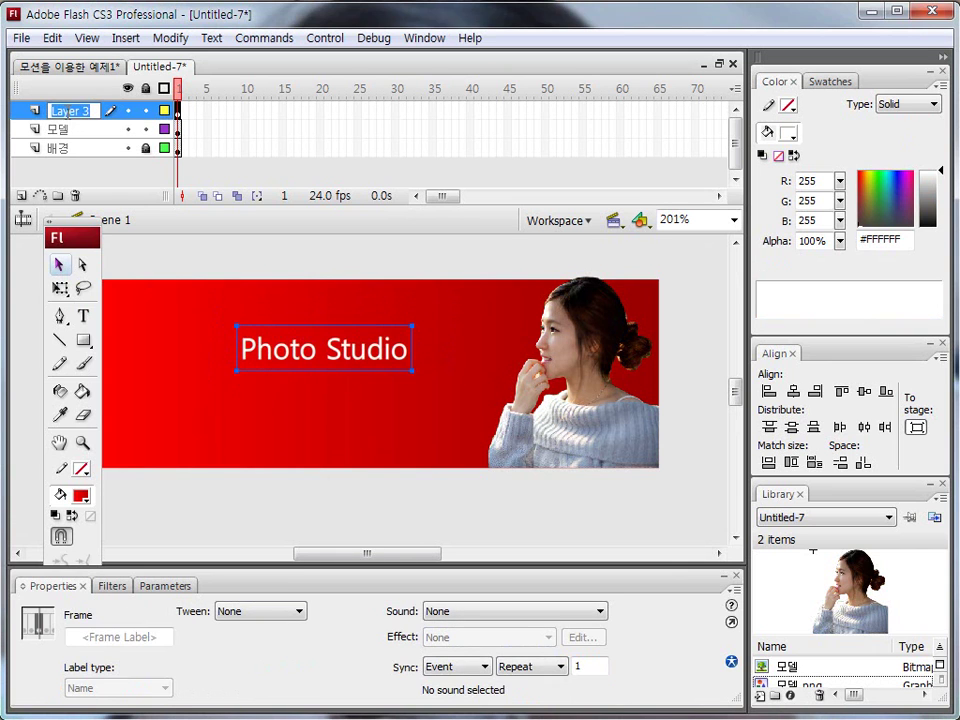
{"action": "type", "text": "ㅁ자"}
{"action": "key", "text": "Return"}
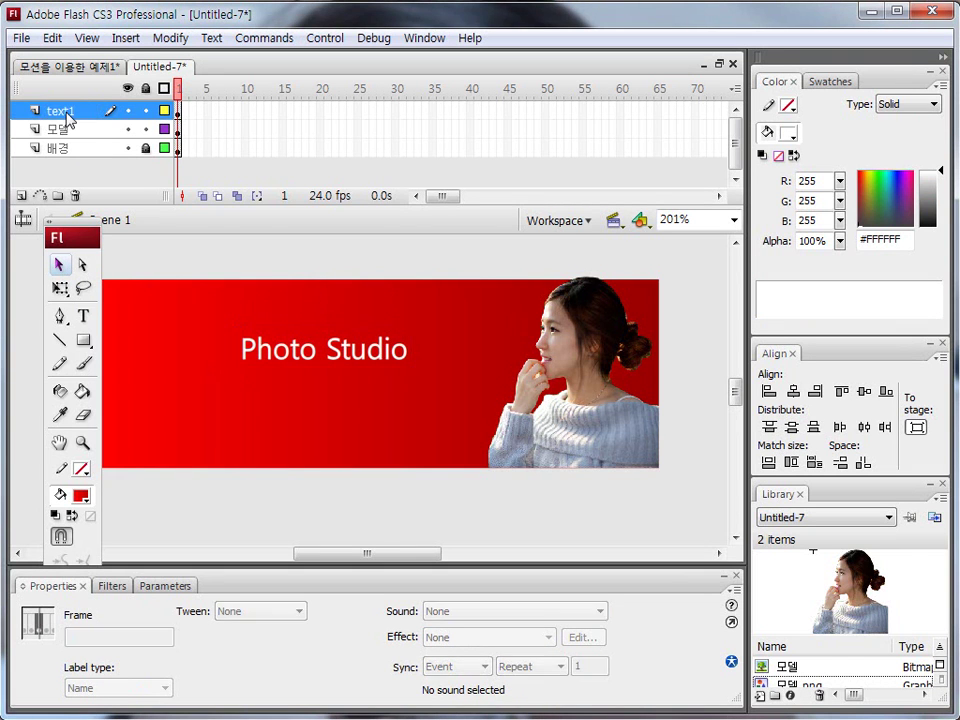
Add a layer above text1 and write the static text "RURUSIA" in 맑은 고딕 size 15 below "Photo Studio".
{"action": "left_click", "coordinate": [21, 197]}
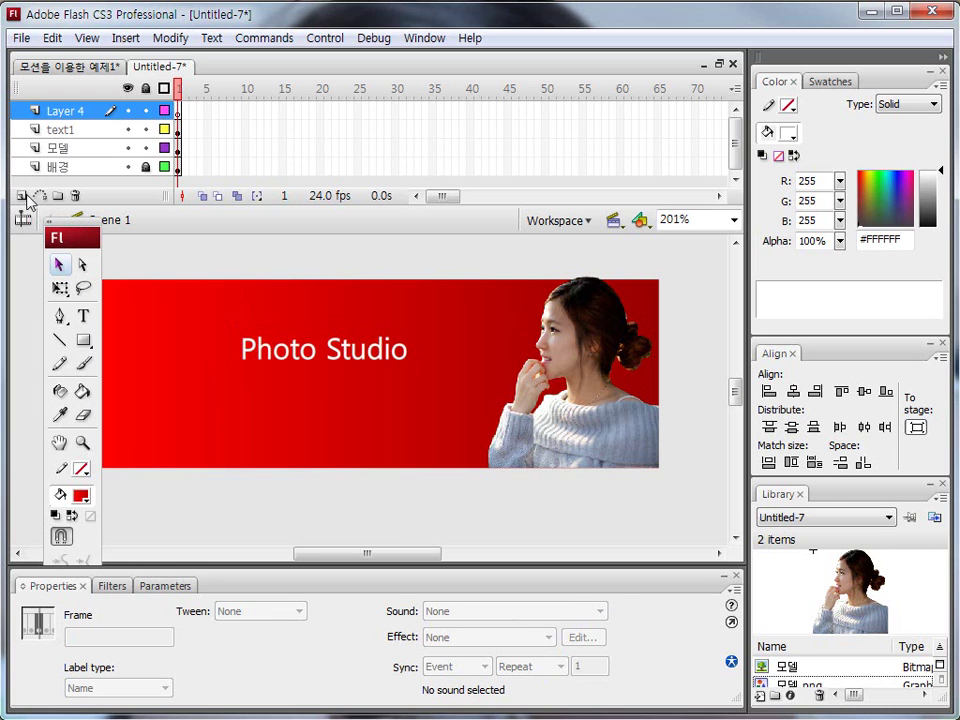
{"action": "left_click", "coordinate": [83, 316]}
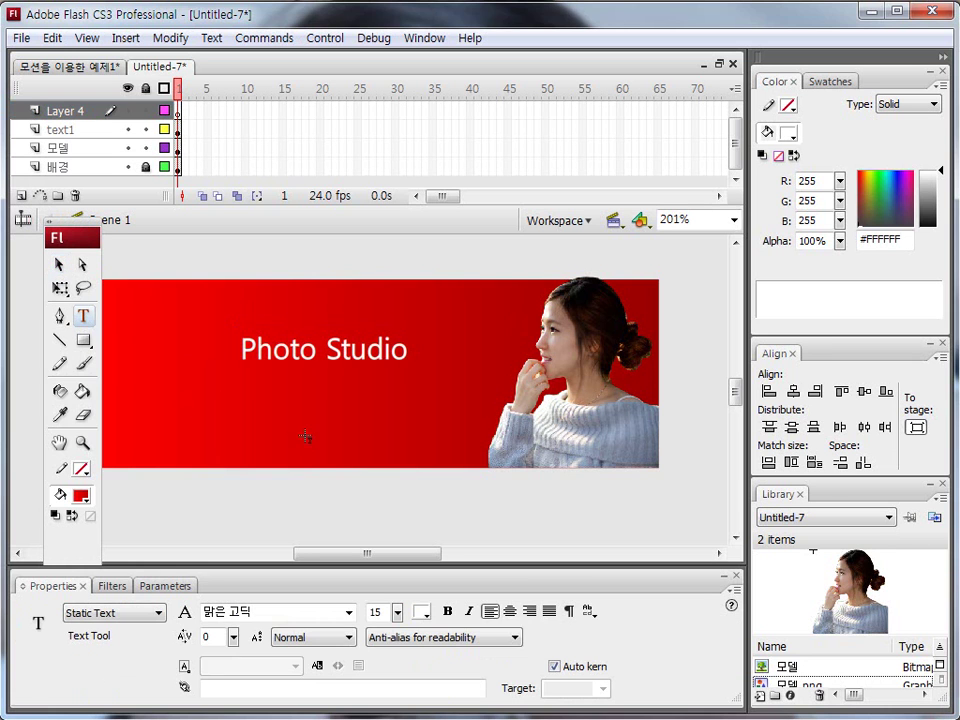
{"action": "left_click", "coordinate": [266, 378]}
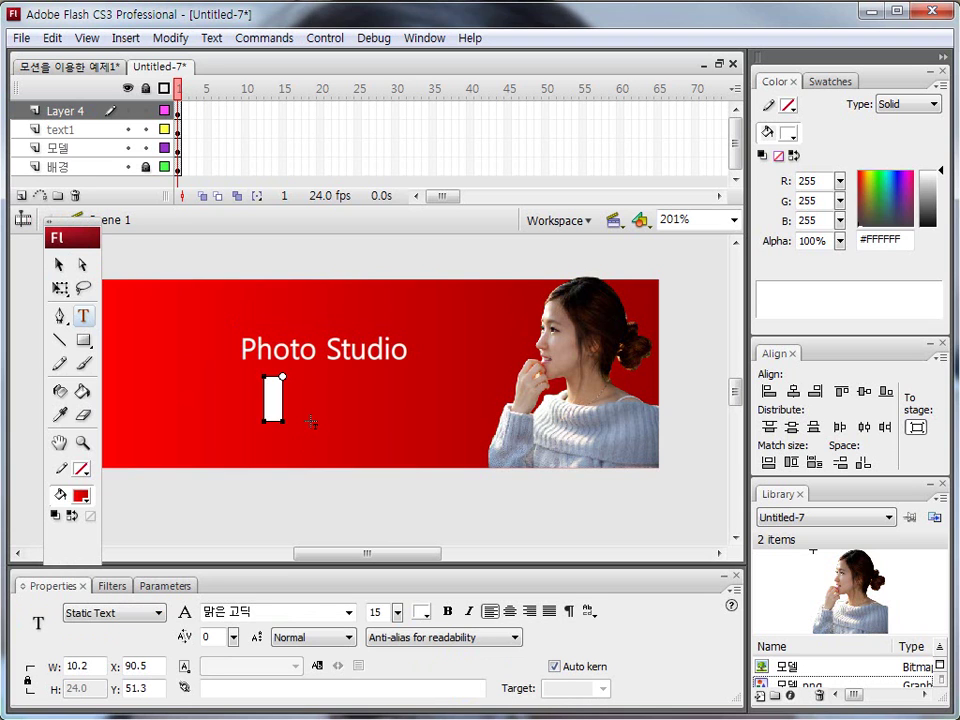
{"action": "type", "text": "r"}
{"action": "key", "text": "BackSpace"}
{"action": "type", "text": "RURU"}
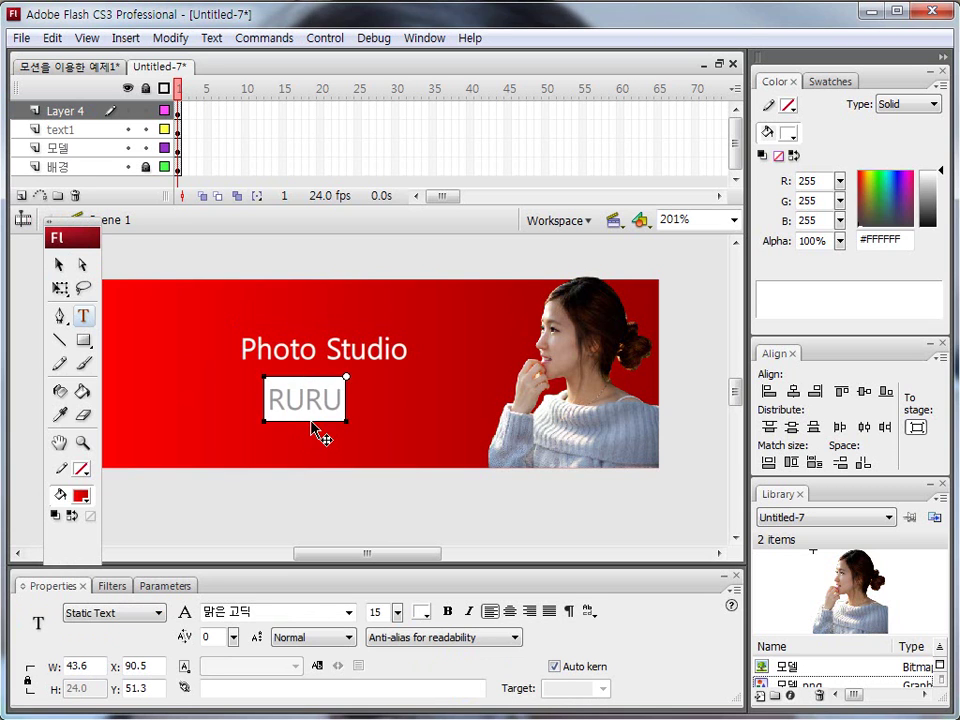
{"action": "type", "text": "SIA"}
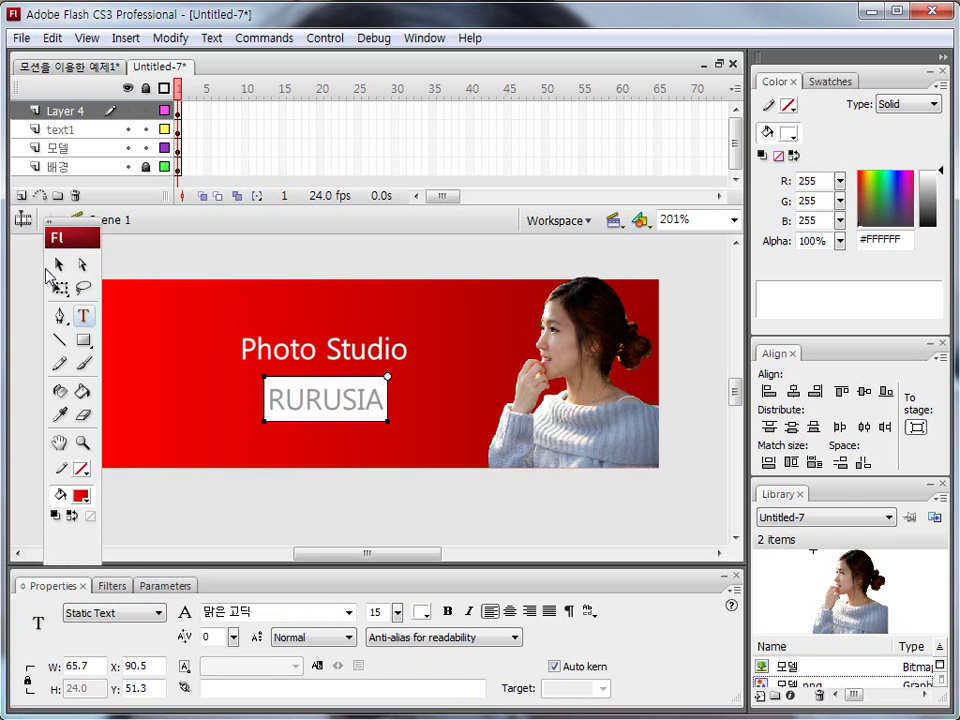
Rename Layer 4, which holds the "RURUSIA" text, as test2.
{"action": "left_click", "coordinate": [58, 264]}
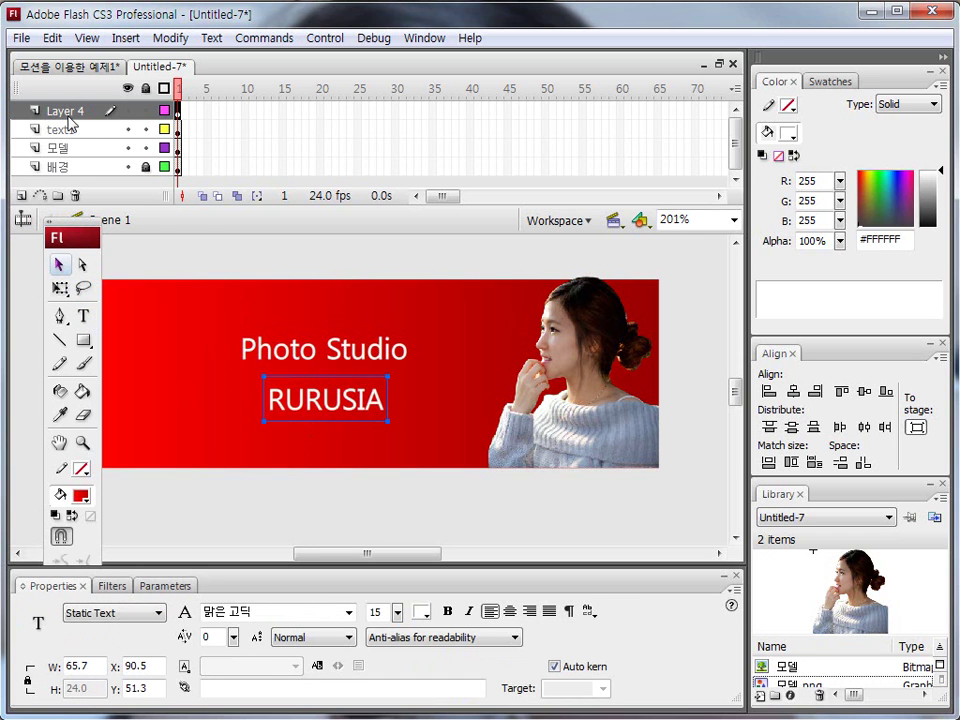
{"action": "left_click", "coordinate": [70, 119]}
{"action": "left_click", "coordinate": [52, 110]}
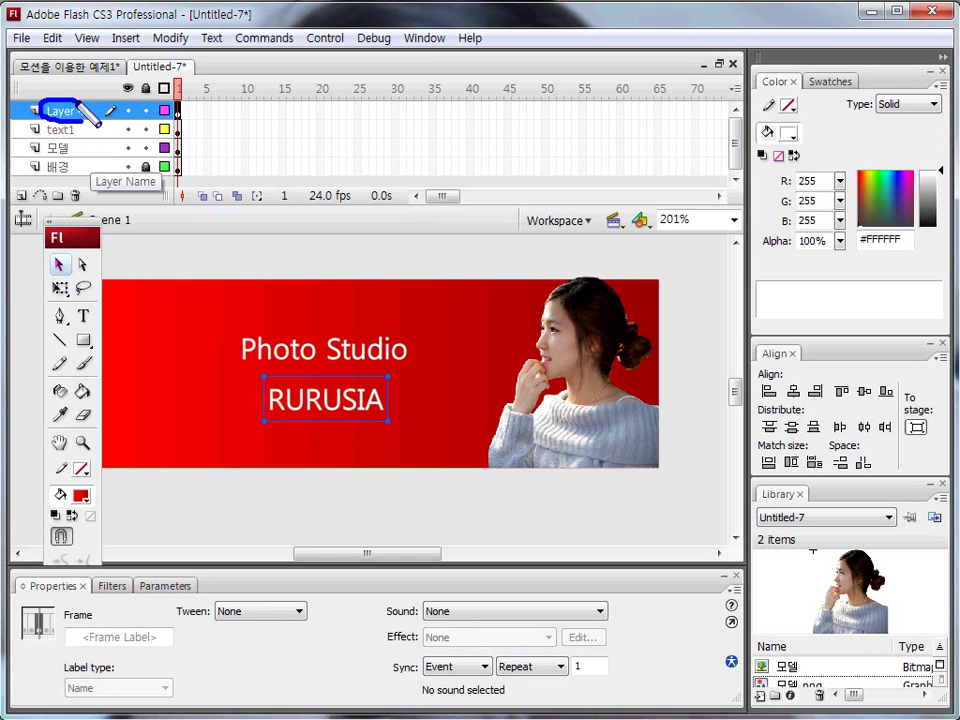
{"action": "double_click", "coordinate": [72, 111]}
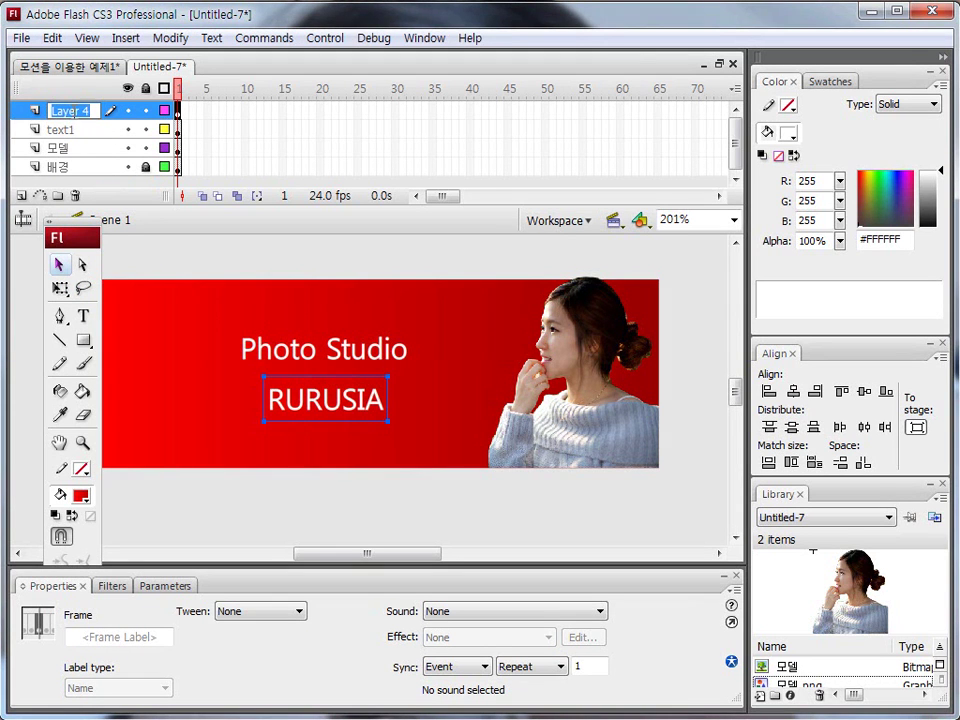
{"action": "type", "text": "TEXT"}
{"action": "key", "text": "BackSpace"}
{"action": "type", "text": "TE"}
{"action": "key", "text": "BackSpace"}
{"action": "key", "text": "BackSpace"}
{"action": "key", "text": "BackSpace"}
{"action": "type", "text": "es"}
{"action": "key", "text": "Return"}
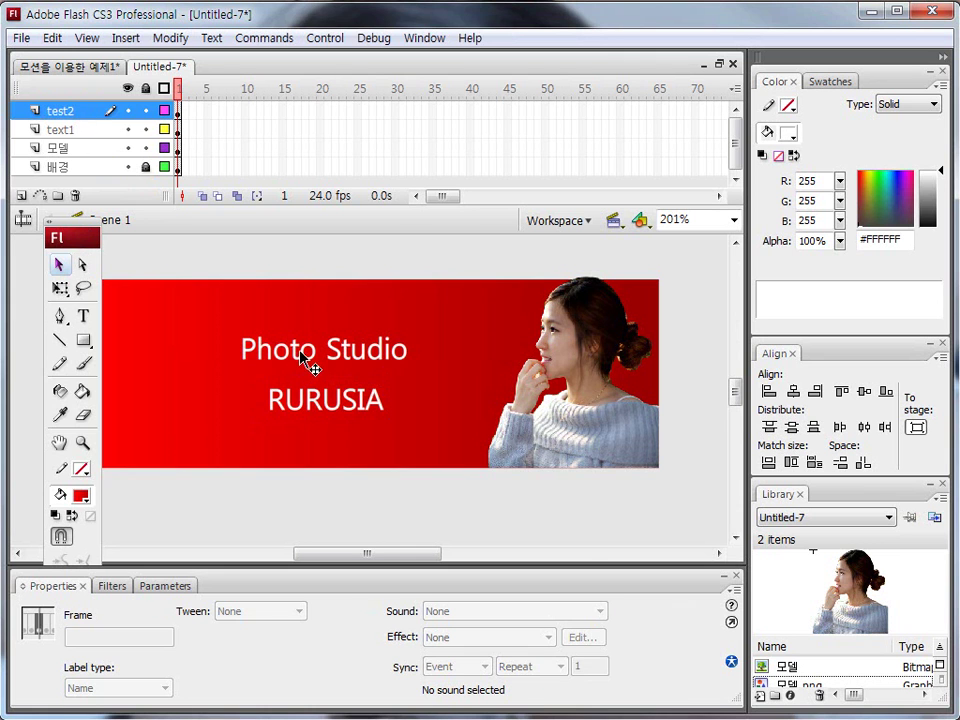
Shift both text lines horizontally toward the model, "Photo Studio" to about X 88 and "RURUSIA" to about X 108, setting "RURUSIA" to size 23.
{"action": "left_click_drag", "start_coordinate": [332, 350], "coordinate": [356, 350]}
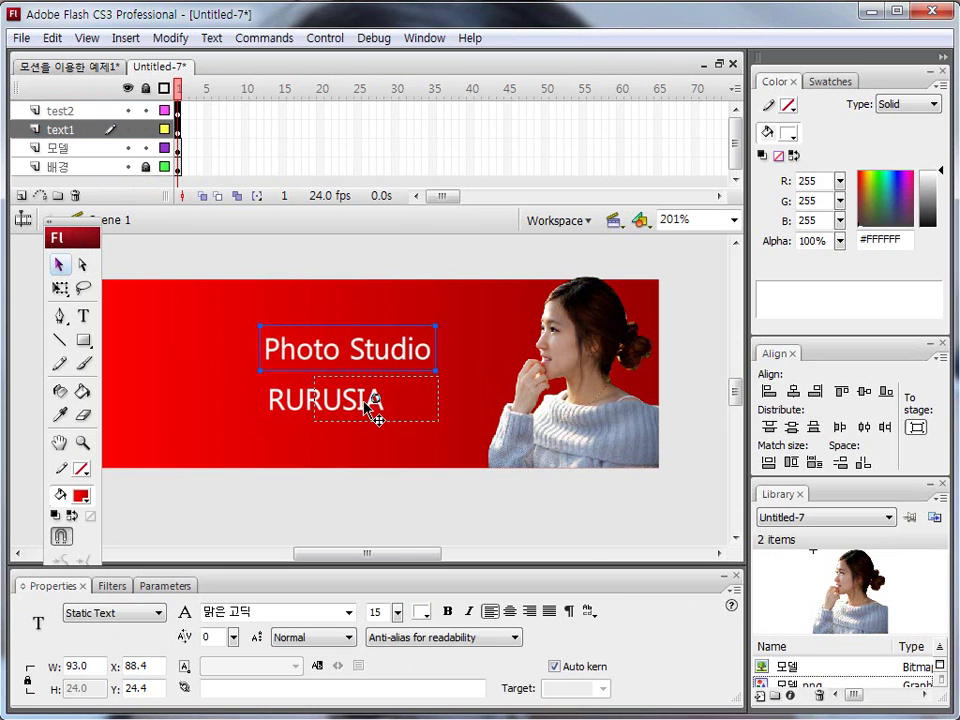
{"action": "left_click_drag", "start_coordinate": [375, 410], "coordinate": [375, 413]}
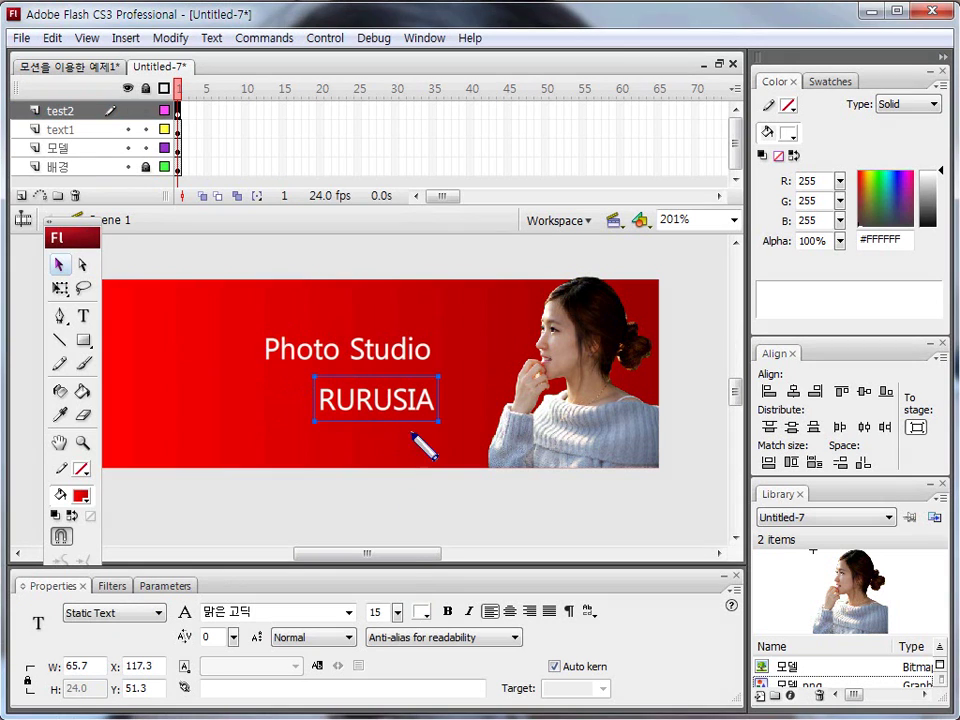
{"action": "double_click", "coordinate": [386, 611]}
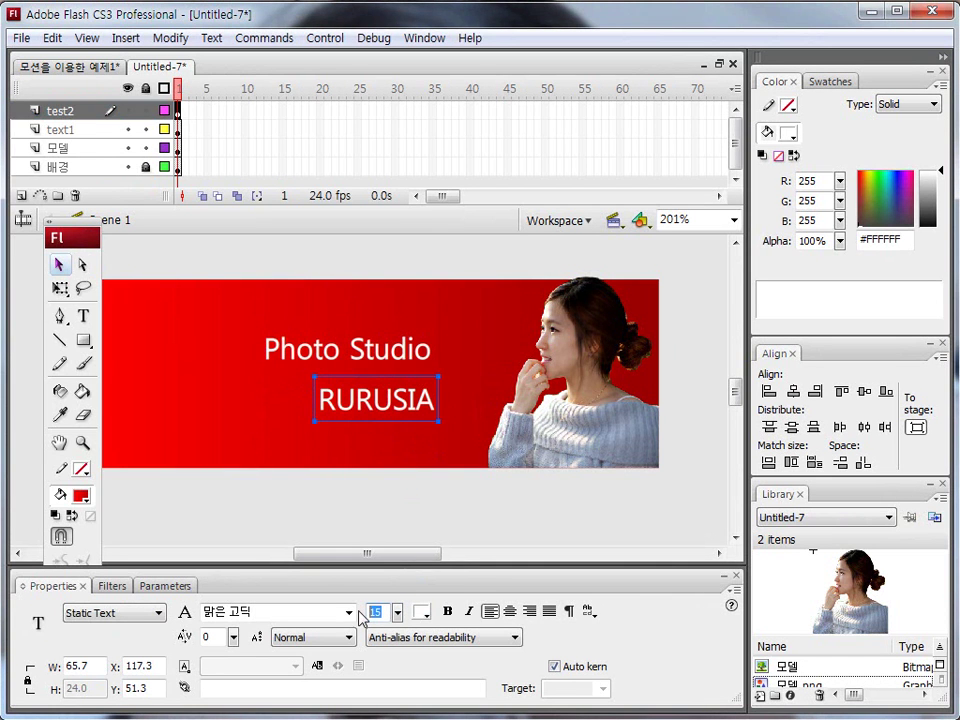
{"action": "type", "text": "23"}
{"action": "key", "text": "Return"}
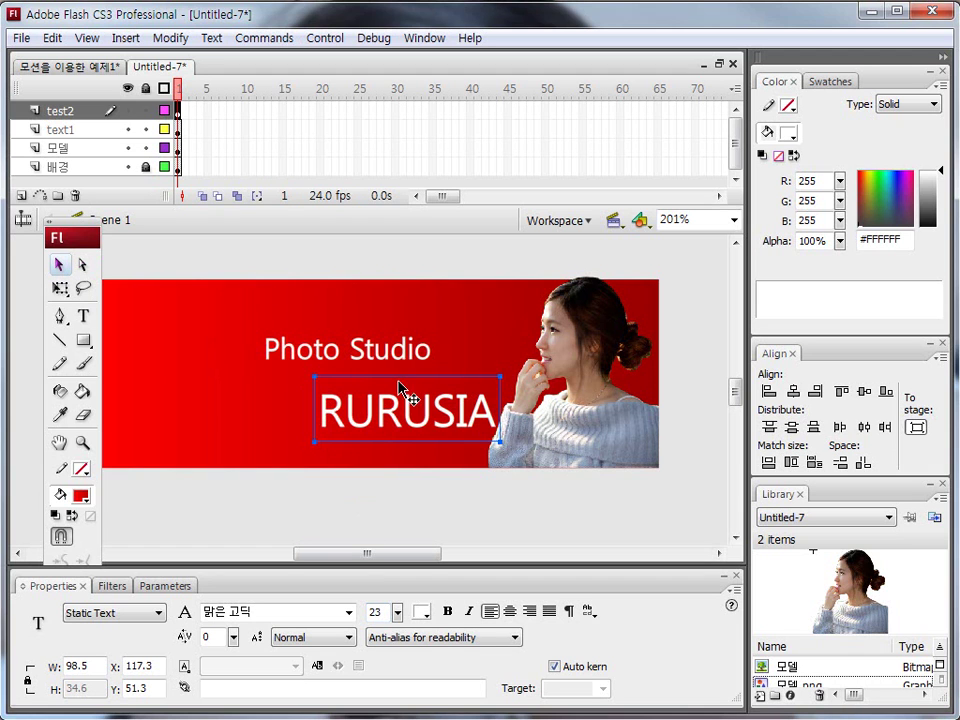
{"action": "left_click_drag", "start_coordinate": [384, 400], "coordinate": [371, 400]}
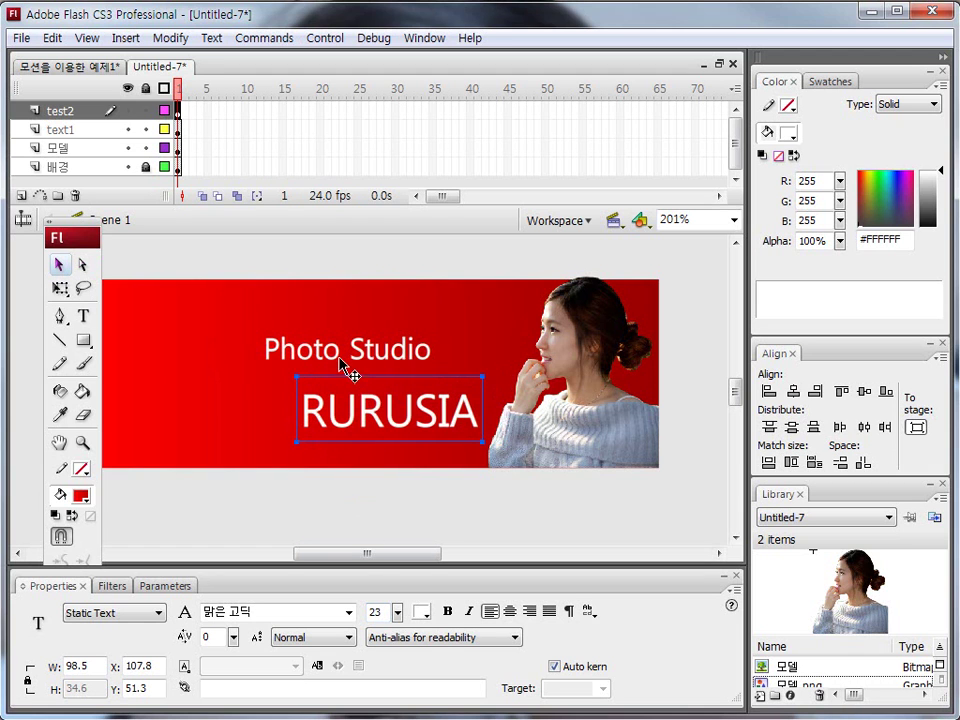
Move the "Photo Studio" text down 6 pixels, closer to "RURUSIA", and color it yellow (#FFFF00).
{"action": "left_click", "coordinate": [338, 360]}
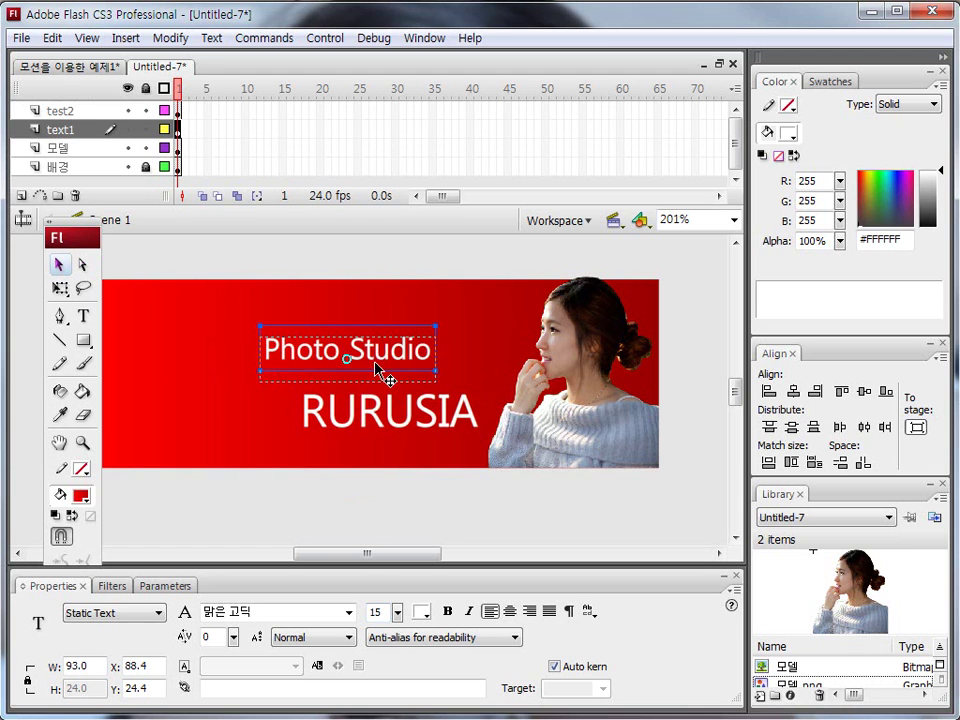
{"action": "key", "text": "Down"}
{"action": "key", "text": "Down"}
{"action": "key", "text": "Down"}
{"action": "key", "text": "Down"}
{"action": "key", "text": "Down"}
{"action": "key", "text": "Down"}
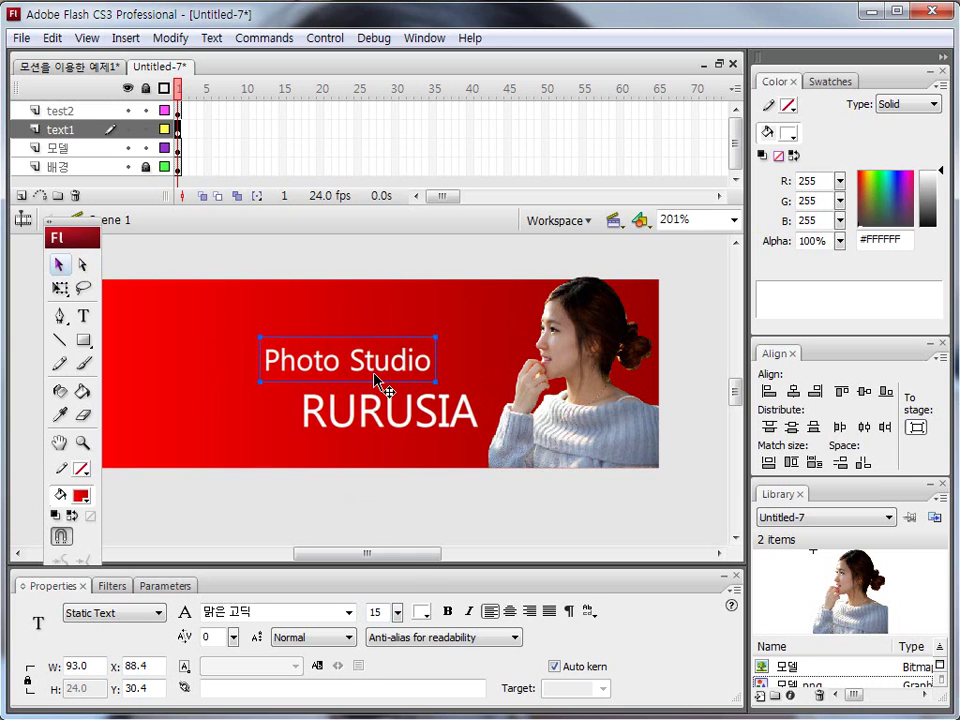
{"action": "left_click", "coordinate": [420, 613]}
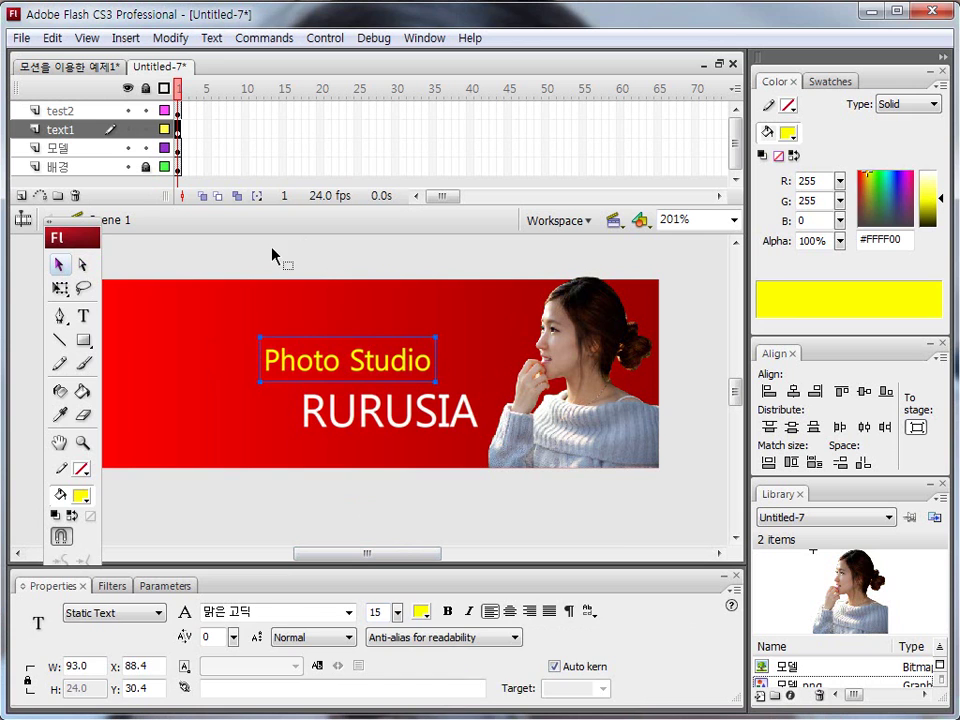
{"action": "left_click", "coordinate": [246, 304]}
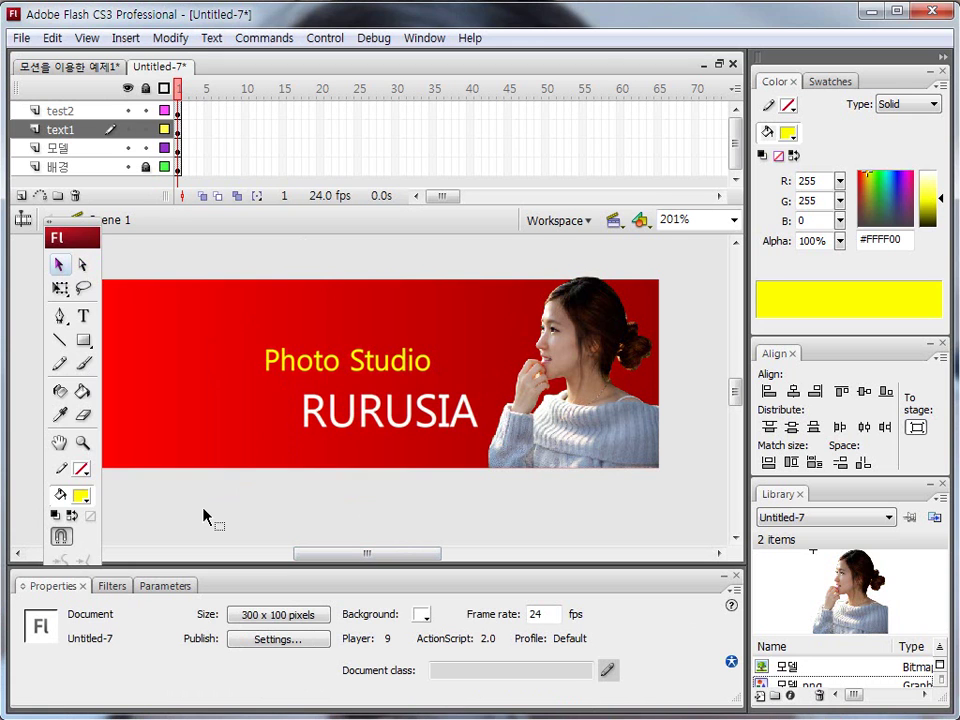
{"action": "left_click_drag", "start_coordinate": [72, 229], "coordinate": [57, 231]}
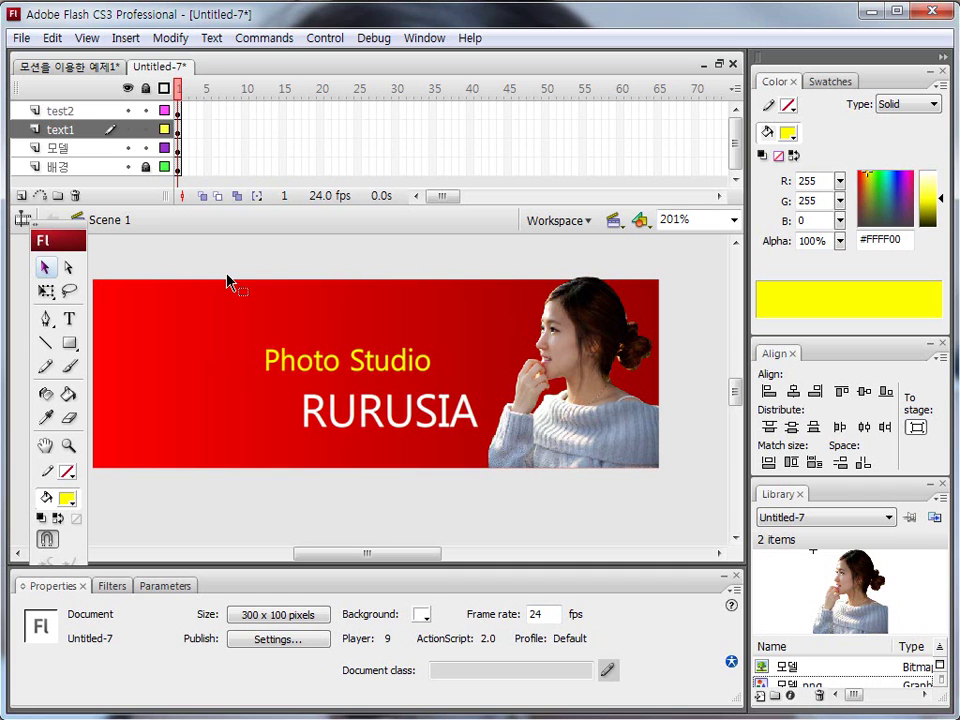
{"action": "mouse_move", "coordinate": [619, 463]}
{"action": "left_mouse_down"}
{"action": "mouse_move", "coordinate": [519, 459]}
{"action": "mouse_move", "coordinate": [523, 310]}
{"action": "mouse_move", "coordinate": [602, 270]}
{"action": "mouse_move", "coordinate": [656, 304]}
{"action": "mouse_move", "coordinate": [692, 386]}
{"action": "mouse_move", "coordinate": [653, 469]}
{"action": "mouse_move", "coordinate": [601, 490]}
{"action": "mouse_move", "coordinate": [550, 485]}
{"action": "mouse_move", "coordinate": [501, 373]}
{"action": "mouse_move", "coordinate": [523, 274]}
{"action": "mouse_move", "coordinate": [591, 266]}
{"action": "mouse_move", "coordinate": [643, 290]}
{"action": "mouse_move", "coordinate": [666, 338]}
{"action": "mouse_move", "coordinate": [673, 384]}
{"action": "mouse_move", "coordinate": [659, 442]}
{"action": "mouse_move", "coordinate": [590, 476]}
{"action": "left_mouse_up"}
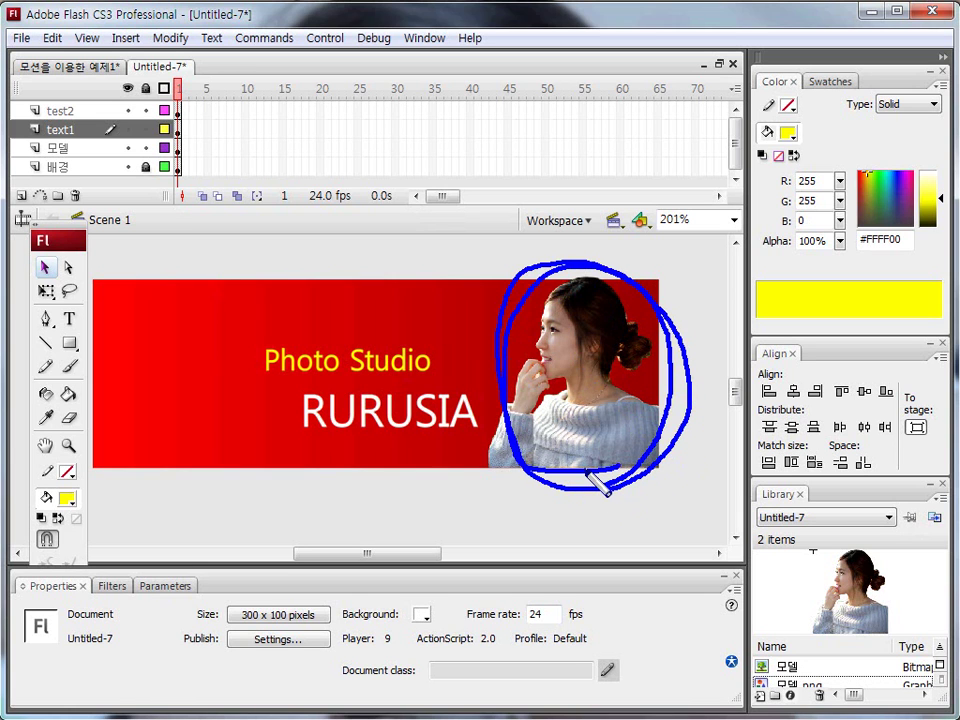
{"action": "mouse_move", "coordinate": [588, 473]}
{"action": "left_mouse_down"}
{"action": "mouse_move", "coordinate": [524, 456]}
{"action": "mouse_move", "coordinate": [504, 292]}
{"action": "mouse_move", "coordinate": [641, 286]}
{"action": "mouse_move", "coordinate": [671, 418]}
{"action": "mouse_move", "coordinate": [620, 470]}
{"action": "left_mouse_up"}
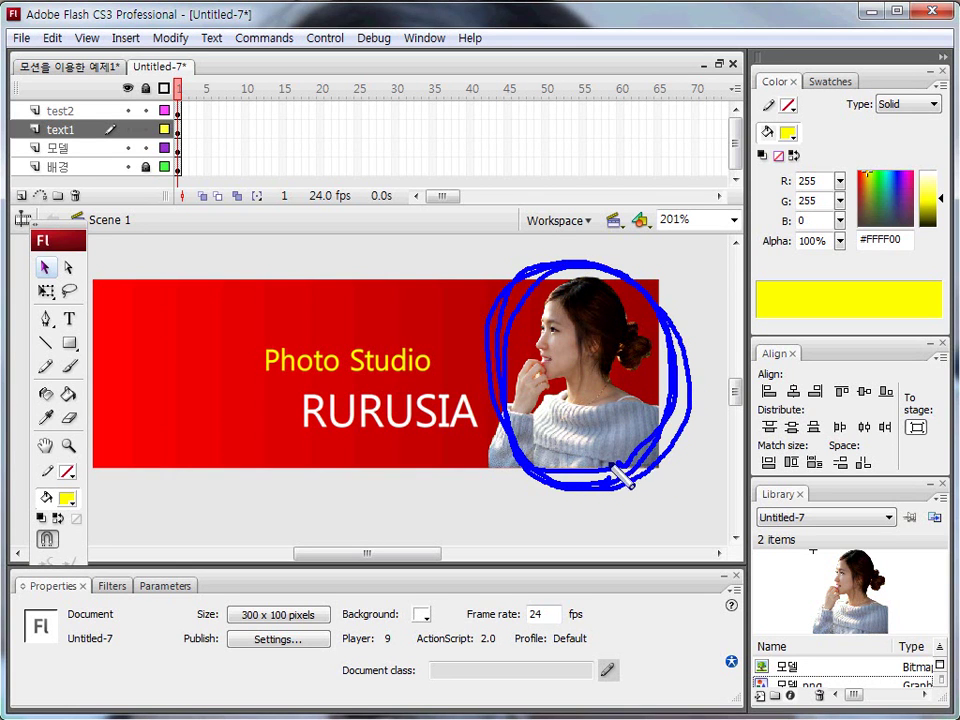
{"action": "key", "text": "Escape"}
{"action": "key", "text": "ctrl+2"}
{"action": "left_click_drag", "start_coordinate": [262, 379], "coordinate": [432, 381]}
{"action": "left_click_drag", "start_coordinate": [310, 452], "coordinate": [440, 451]}
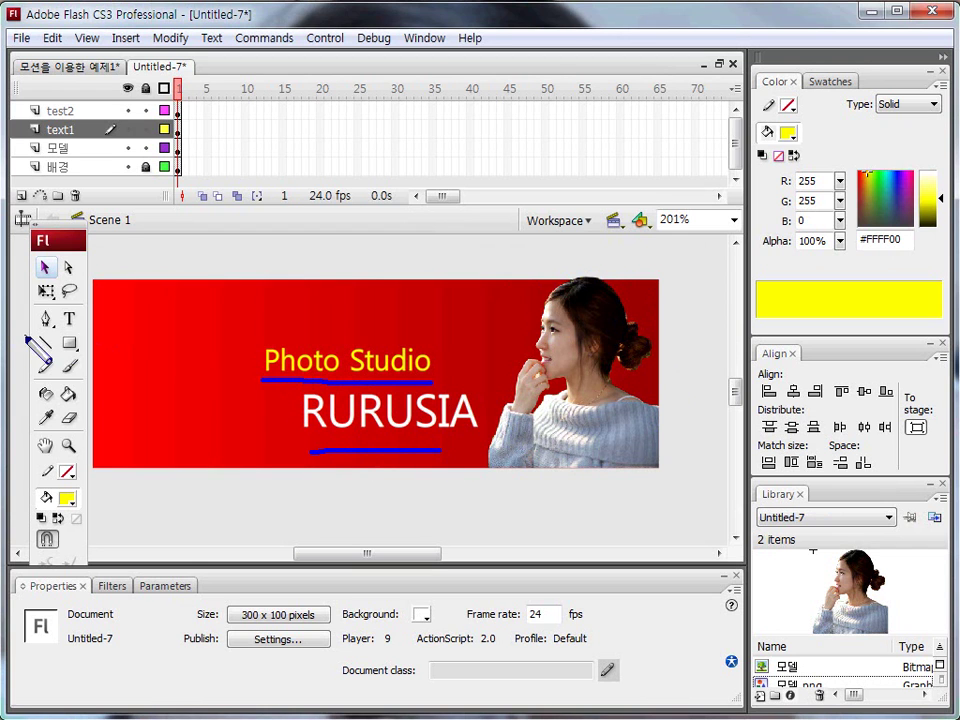
{"action": "mouse_move", "coordinate": [12, 338]}
{"action": "left_mouse_down"}
{"action": "mouse_move", "coordinate": [154, 325]}
{"action": "mouse_move", "coordinate": [128, 340]}
{"action": "left_mouse_up"}
{"action": "mouse_move", "coordinate": [20, 410]}
{"action": "left_mouse_down"}
{"action": "mouse_move", "coordinate": [224, 411]}
{"action": "mouse_move", "coordinate": [210, 402]}
{"action": "mouse_move", "coordinate": [206, 425]}
{"action": "left_mouse_up"}
{"action": "mouse_move", "coordinate": [273, 388]}
{"action": "left_mouse_down"}
{"action": "mouse_move", "coordinate": [414, 352]}
{"action": "mouse_move", "coordinate": [440, 382]}
{"action": "mouse_move", "coordinate": [300, 390]}
{"action": "mouse_move", "coordinate": [491, 392]}
{"action": "mouse_move", "coordinate": [441, 439]}
{"action": "mouse_move", "coordinate": [312, 435]}
{"action": "left_mouse_up"}
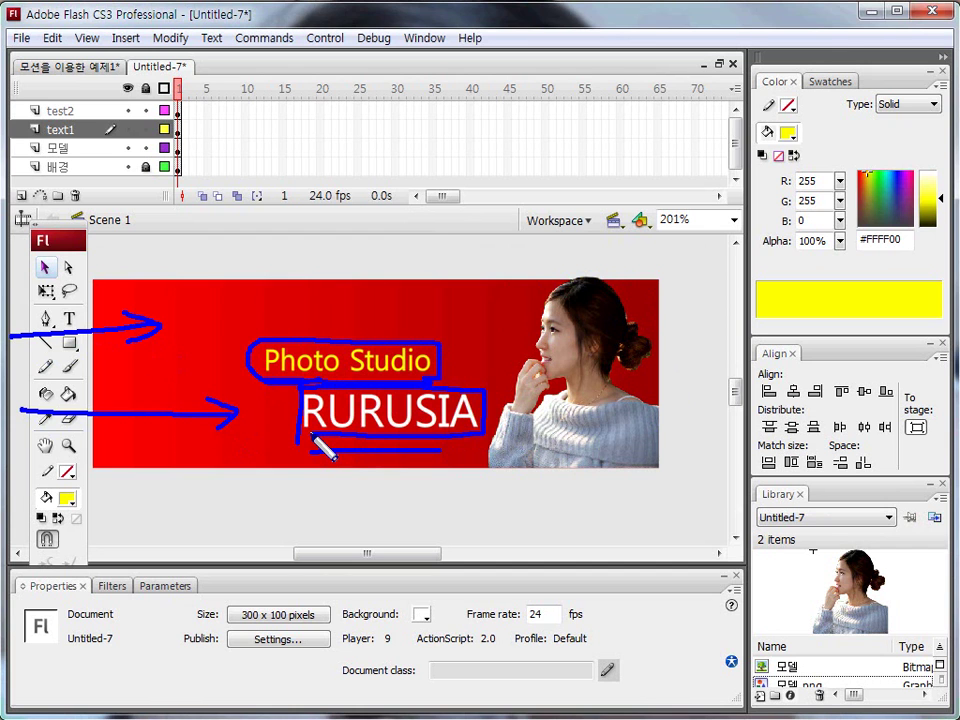
{"action": "key", "text": "e"}
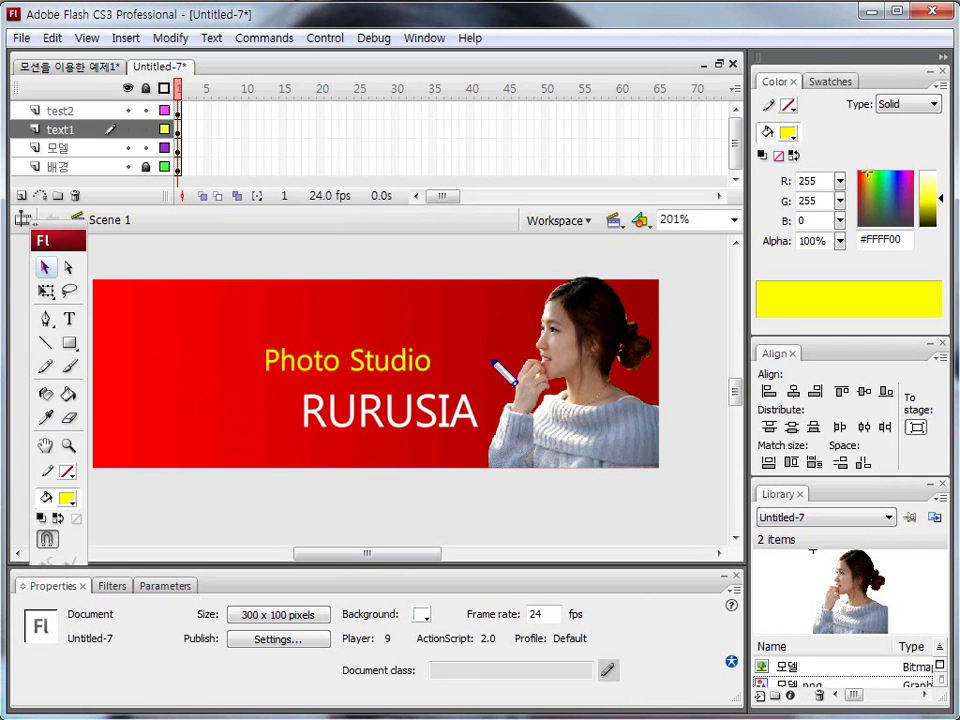
{"action": "mouse_move", "coordinate": [556, 285]}
{"action": "left_mouse_down"}
{"action": "mouse_move", "coordinate": [572, 318]}
{"action": "mouse_move", "coordinate": [590, 277]}
{"action": "left_mouse_up"}
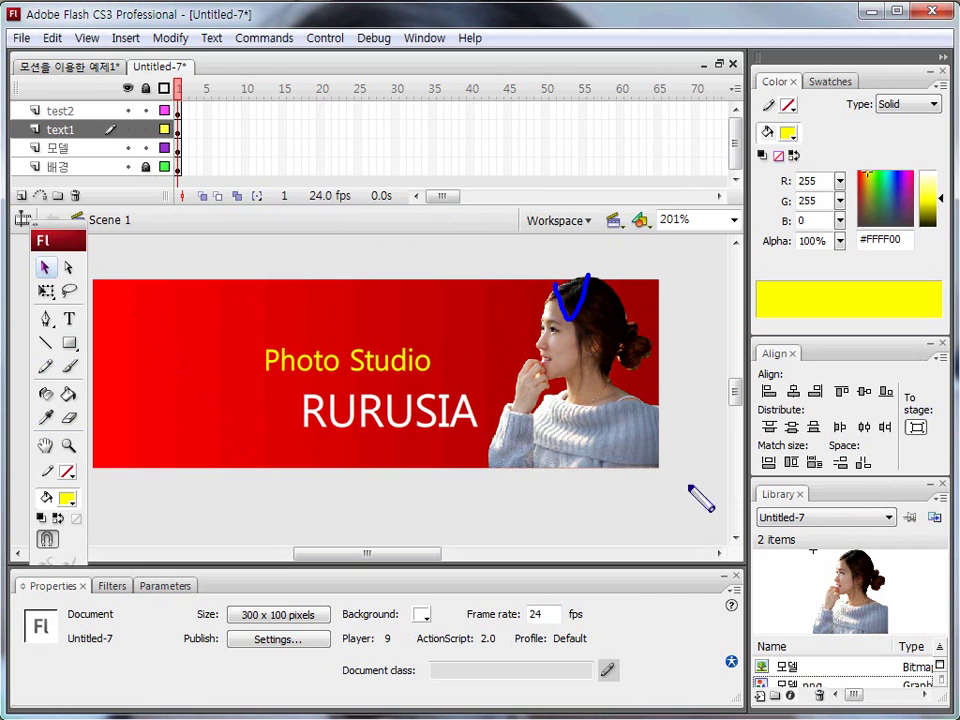
{"action": "mouse_move", "coordinate": [627, 437]}
{"action": "left_mouse_down"}
{"action": "mouse_move", "coordinate": [515, 403]}
{"action": "mouse_move", "coordinate": [594, 270]}
{"action": "mouse_move", "coordinate": [615, 415]}
{"action": "left_mouse_up"}
{"action": "left_click_drag", "start_coordinate": [266, 376], "coordinate": [438, 380]}
{"action": "left_click_drag", "start_coordinate": [315, 437], "coordinate": [463, 434]}
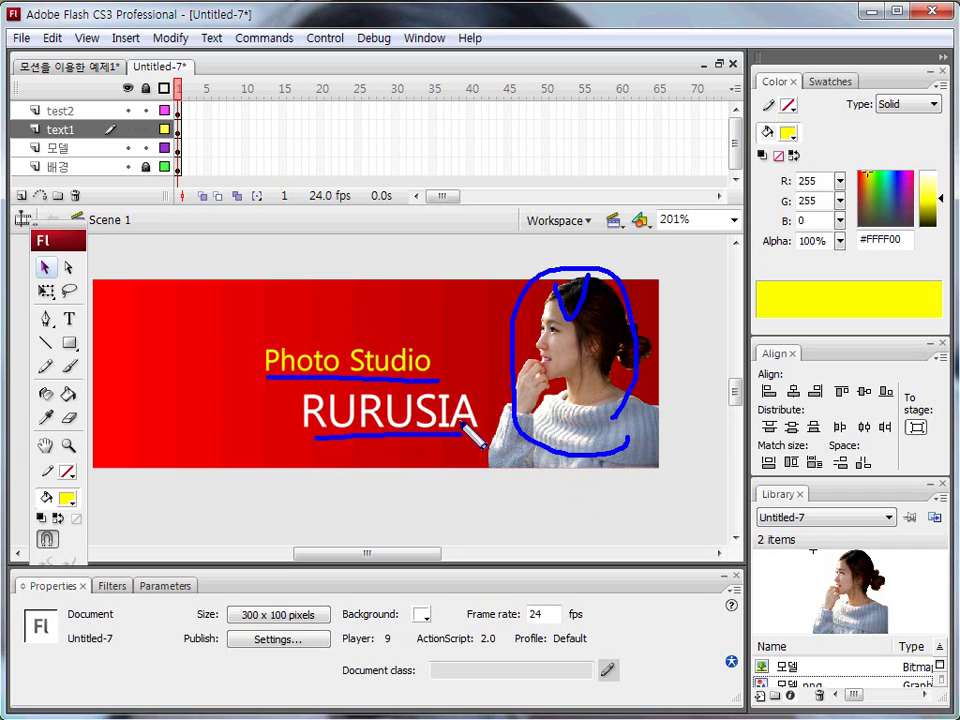
{"action": "key", "text": "Escape"}
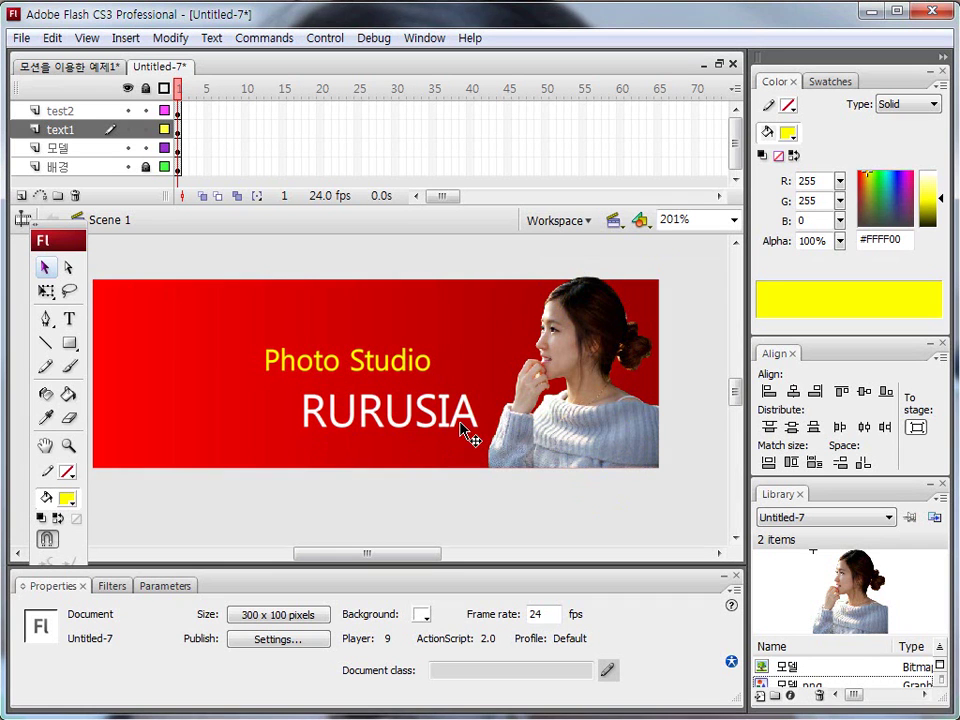
Convert the "Photo Studio" text to a graphic symbol named text1.
{"action": "left_click", "coordinate": [303, 370]}
{"action": "key", "text": "F8"}
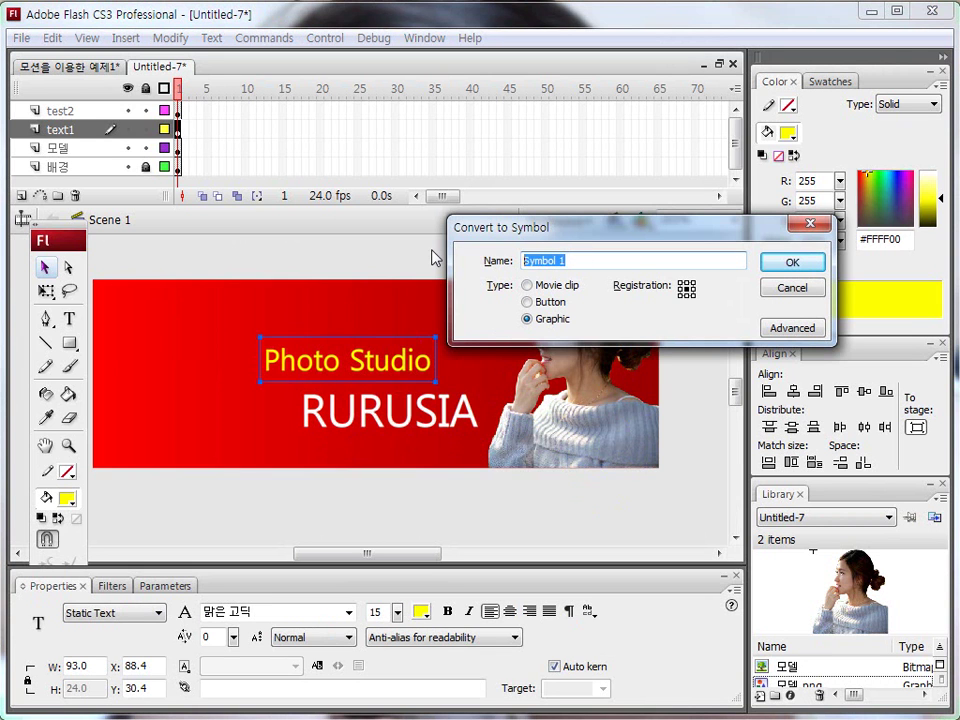
{"action": "type", "text": "ㅅㄷㅌ"}
{"action": "key", "text": "BackSpace"}
{"action": "key", "text": "BackSpace"}
{"action": "key", "text": "BackSpace"}
{"action": "type", "text": "tte"}
{"action": "type", "text": "xt"}
{"action": "key", "text": "BackSpace"}
{"action": "type", "text": "e"}
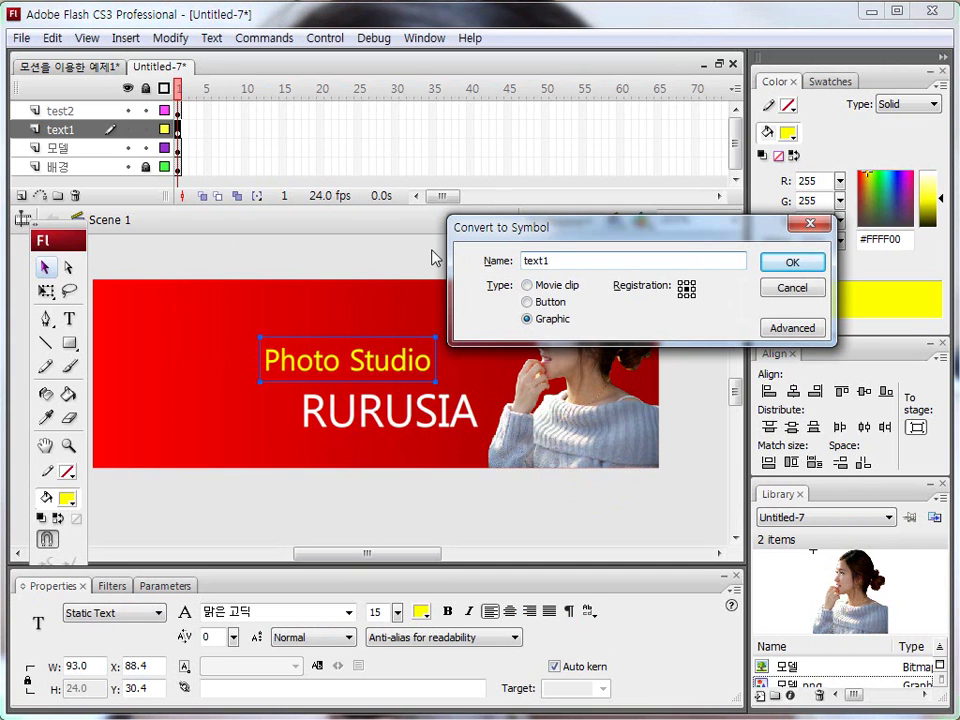
{"action": "key", "text": "Return"}
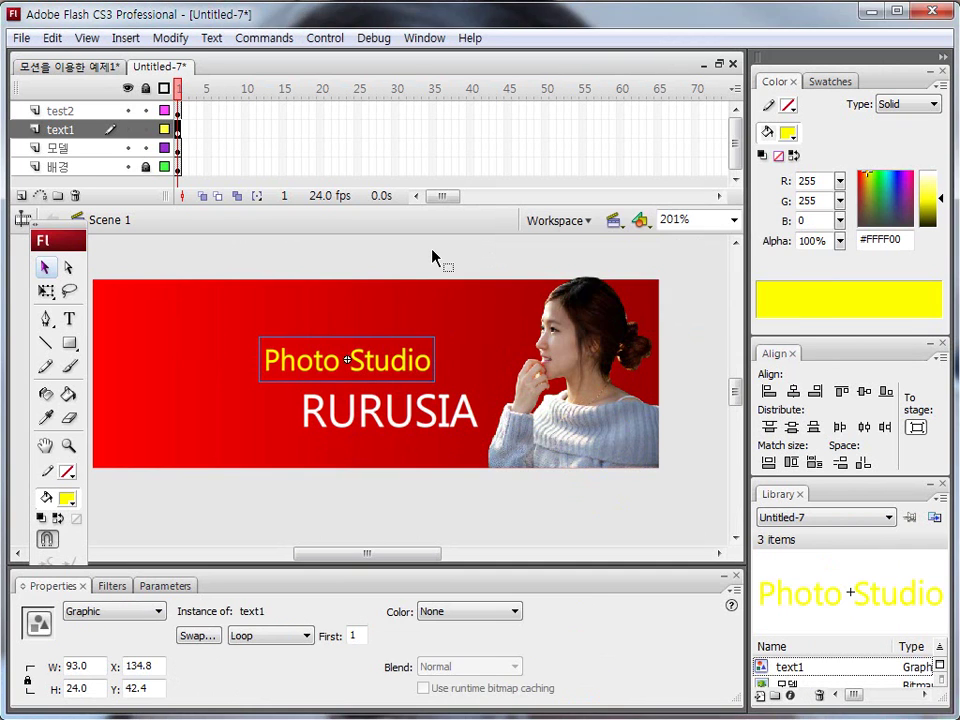
Convert the "RURUSIA" text to a graphic symbol named text2.
{"action": "left_click", "coordinate": [378, 418]}
{"action": "key", "text": "F8"}
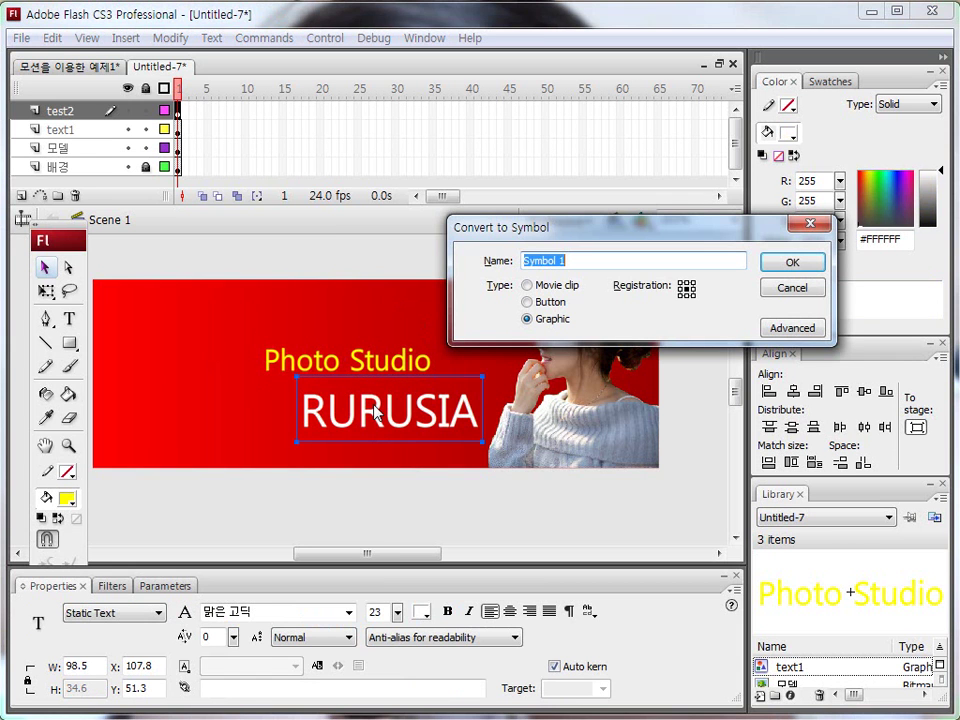
{"action": "type", "text": "text2"}
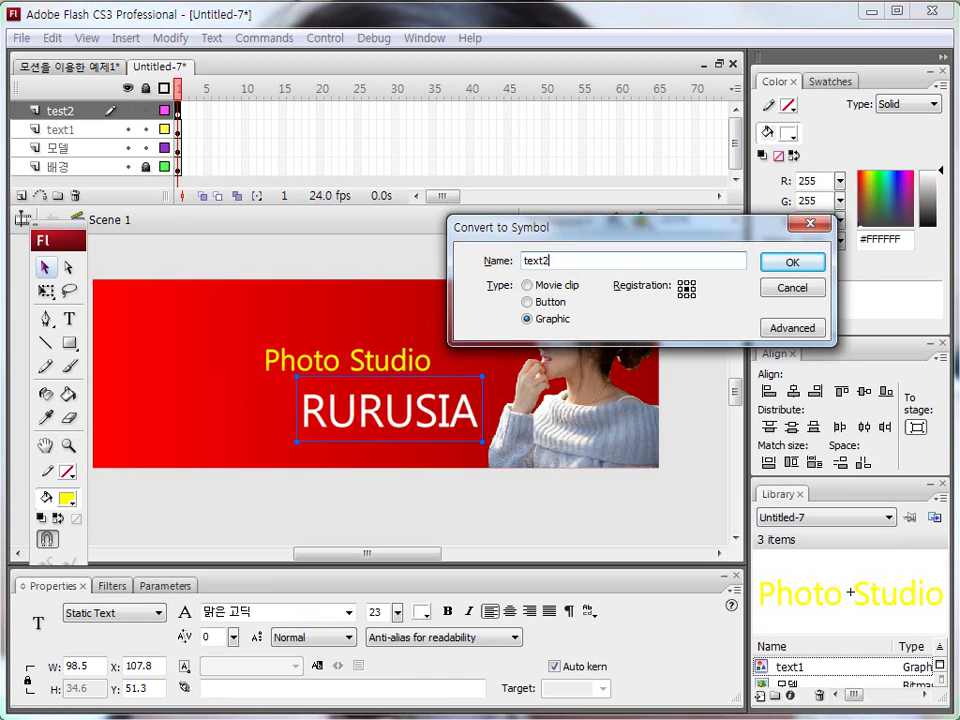
{"action": "key", "text": "Return"}
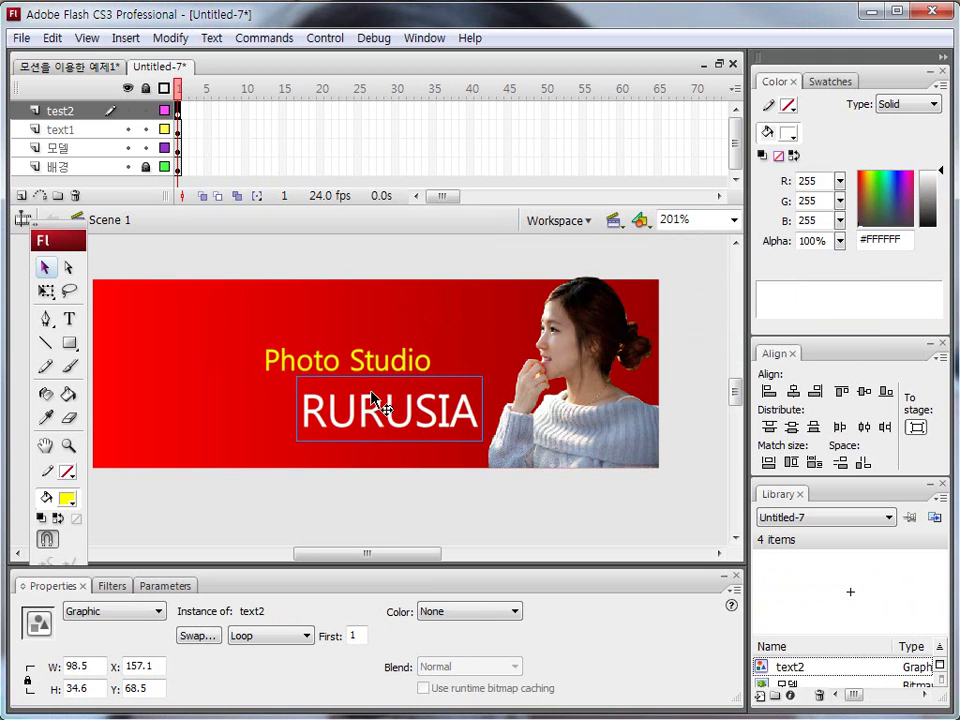
{"action": "left_click", "coordinate": [68, 445]}
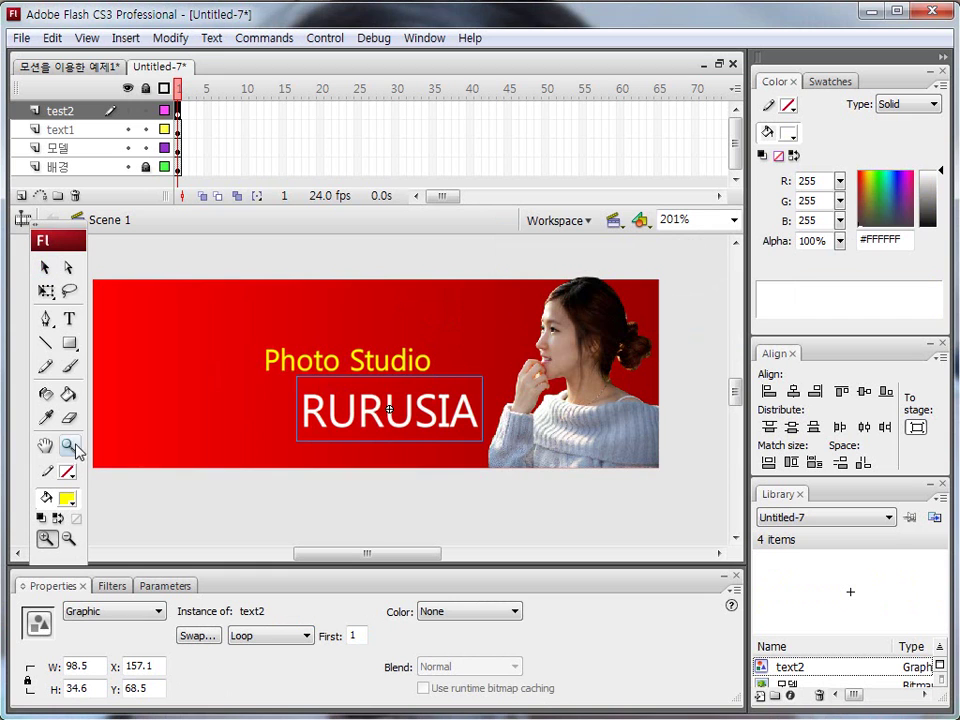
{"action": "left_click", "coordinate": [349, 446], "text": "alt"}
{"action": "left_click", "coordinate": [46, 267]}
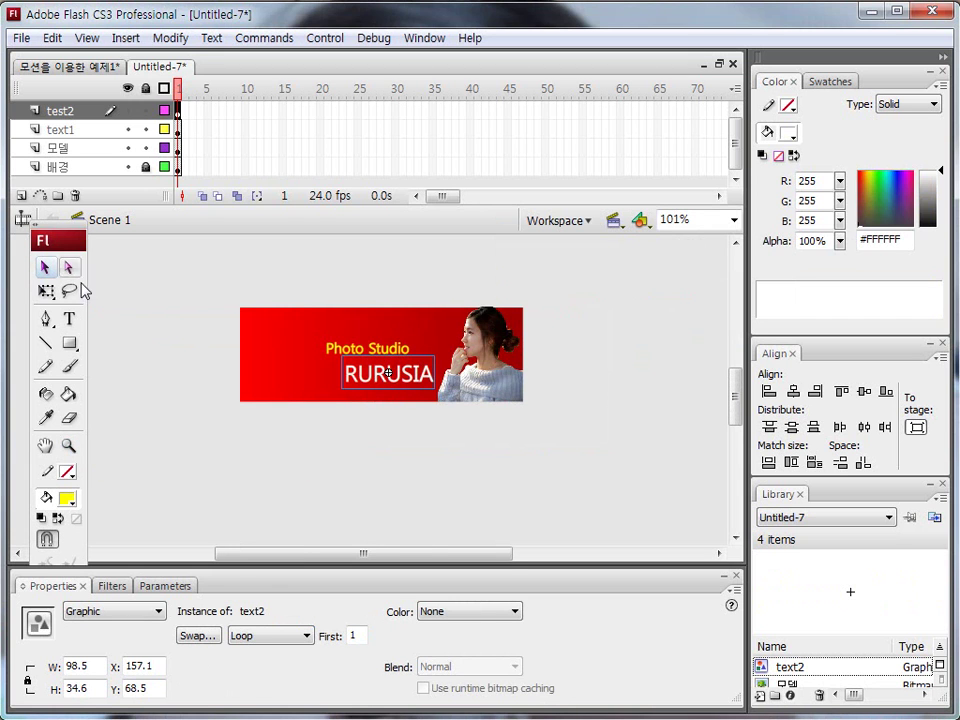
{"action": "left_click_drag", "start_coordinate": [259, 302], "coordinate": [289, 300]}
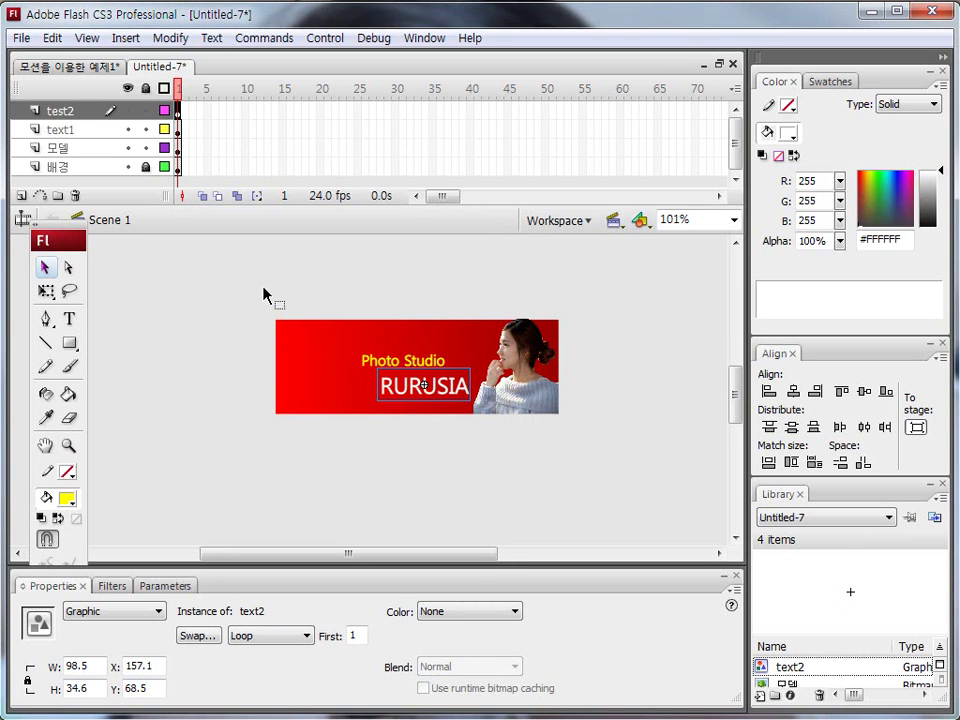
{"action": "mouse_move", "coordinate": [291, 366]}
{"action": "left_mouse_down"}
{"action": "mouse_move", "coordinate": [591, 367]}
{"action": "mouse_move", "coordinate": [572, 350]}
{"action": "mouse_move", "coordinate": [561, 389]}
{"action": "left_mouse_up"}
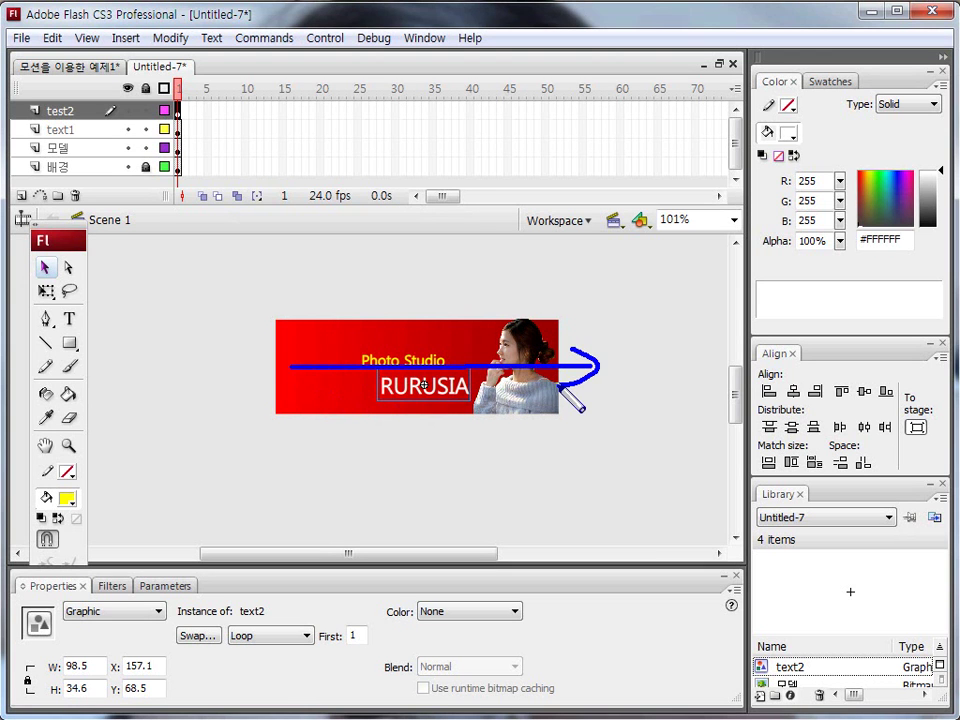
{"action": "key", "text": "Escape"}
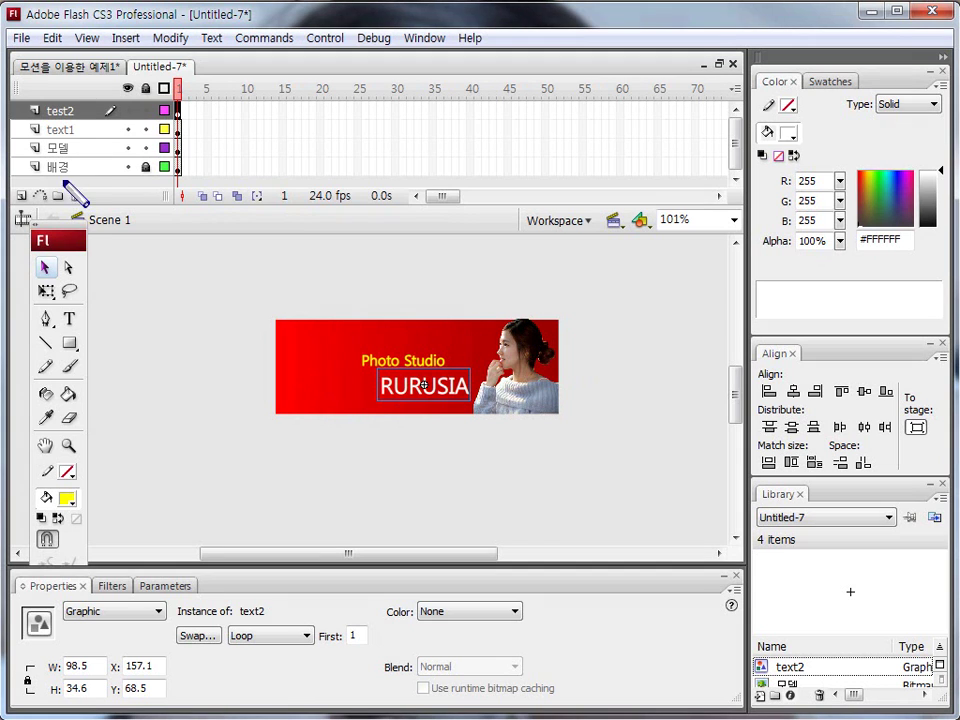
{"action": "left_click_drag", "start_coordinate": [40, 175], "coordinate": [619, 176]}
{"action": "key", "text": "Escape"}
Extend the 배경 layer to frame 60 by inserting regular frames.
{"action": "left_click", "coordinate": [620, 167]}
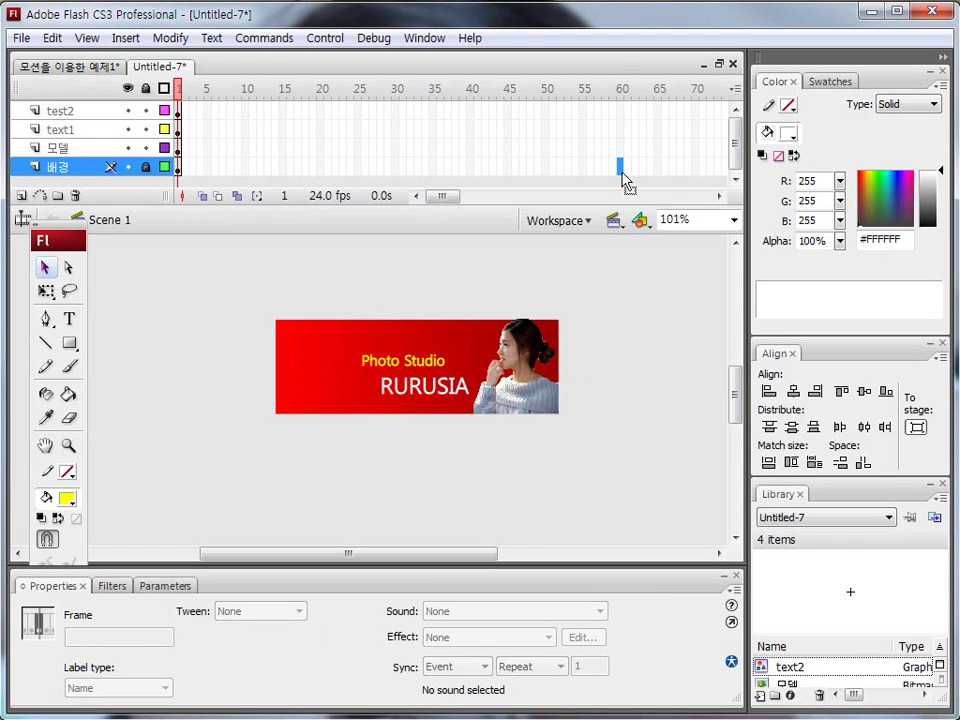
{"action": "key", "text": "F5"}
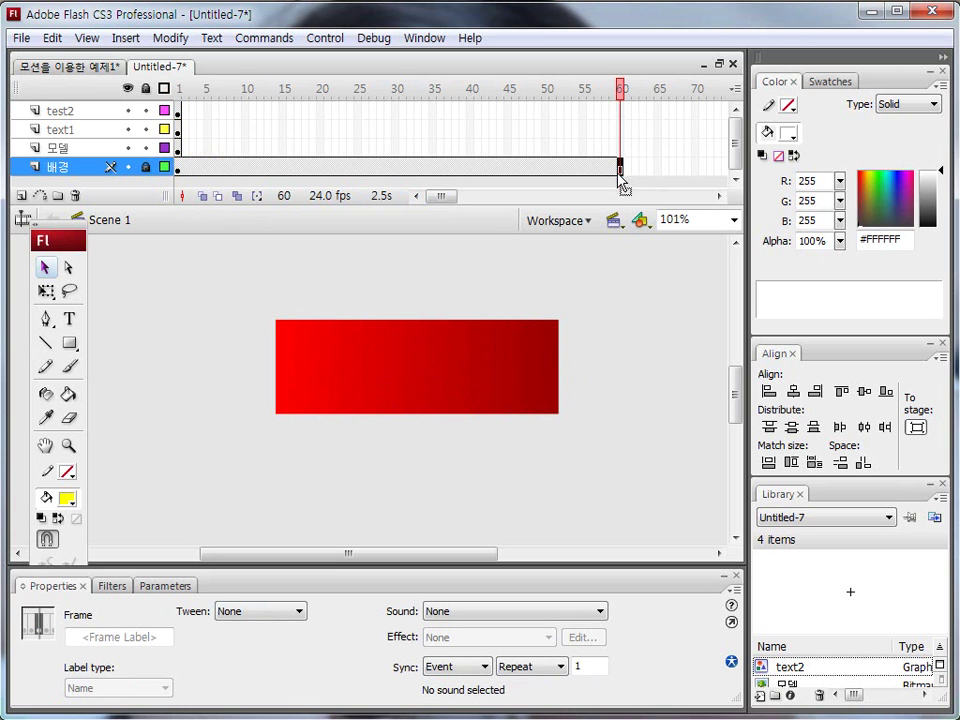
Insert a keyframe at frame 5 of the 모델 layer.
{"action": "left_click", "coordinate": [178, 148]}
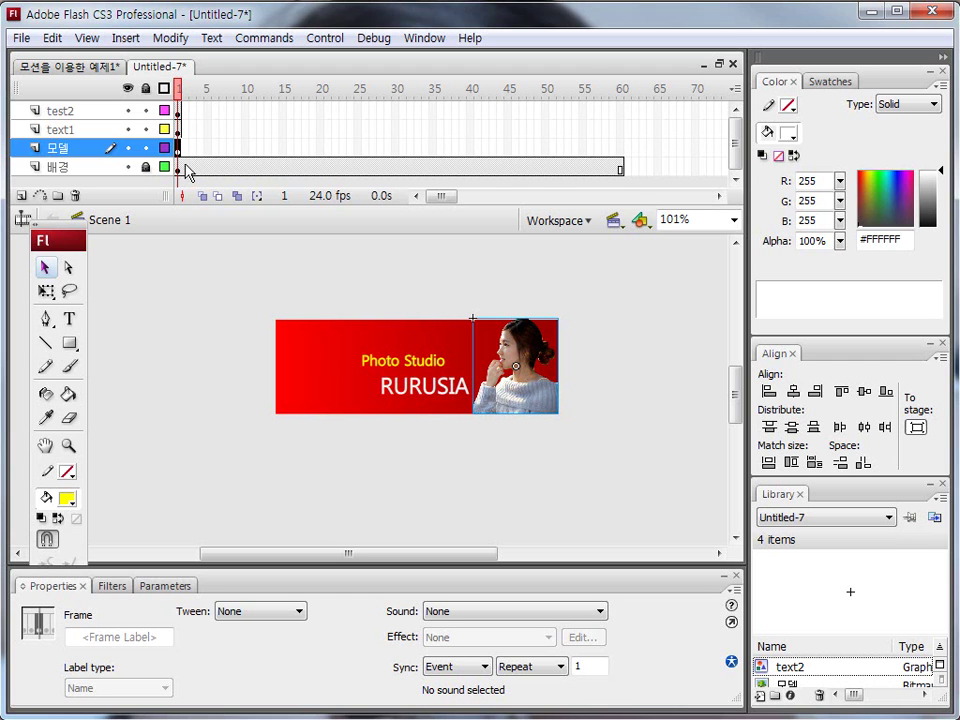
{"action": "mouse_move", "coordinate": [178, 145]}
{"action": "left_mouse_down"}
{"action": "mouse_move", "coordinate": [168, 265]}
{"action": "mouse_move", "coordinate": [185, 254]}
{"action": "mouse_move", "coordinate": [168, 280]}
{"action": "left_mouse_up"}
{"action": "left_click_drag", "start_coordinate": [208, 145], "coordinate": [209, 232]}
{"action": "mouse_move", "coordinate": [207, 276]}
{"action": "left_mouse_down"}
{"action": "mouse_move", "coordinate": [208, 308]}
{"action": "mouse_move", "coordinate": [229, 282]}
{"action": "mouse_move", "coordinate": [243, 283]}
{"action": "left_mouse_up"}
{"action": "key", "text": "Escape"}
{"action": "left_click", "coordinate": [206, 148]}
{"action": "key", "text": "F6"}
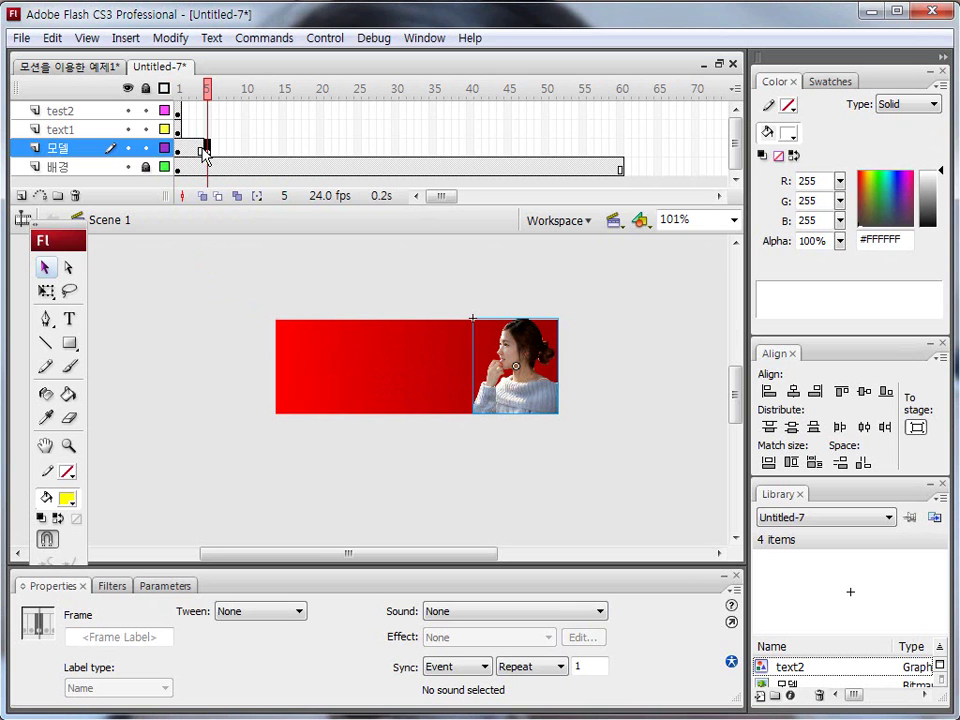
Make the model photo fully transparent at frame 1 of the 모델 layer with an Alpha color effect of 0%.
{"action": "left_click", "coordinate": [178, 148]}
{"action": "mouse_move", "coordinate": [180, 136]}
{"action": "left_mouse_down"}
{"action": "mouse_move", "coordinate": [182, 154]}
{"action": "mouse_move", "coordinate": [178, 138]}
{"action": "left_mouse_up"}
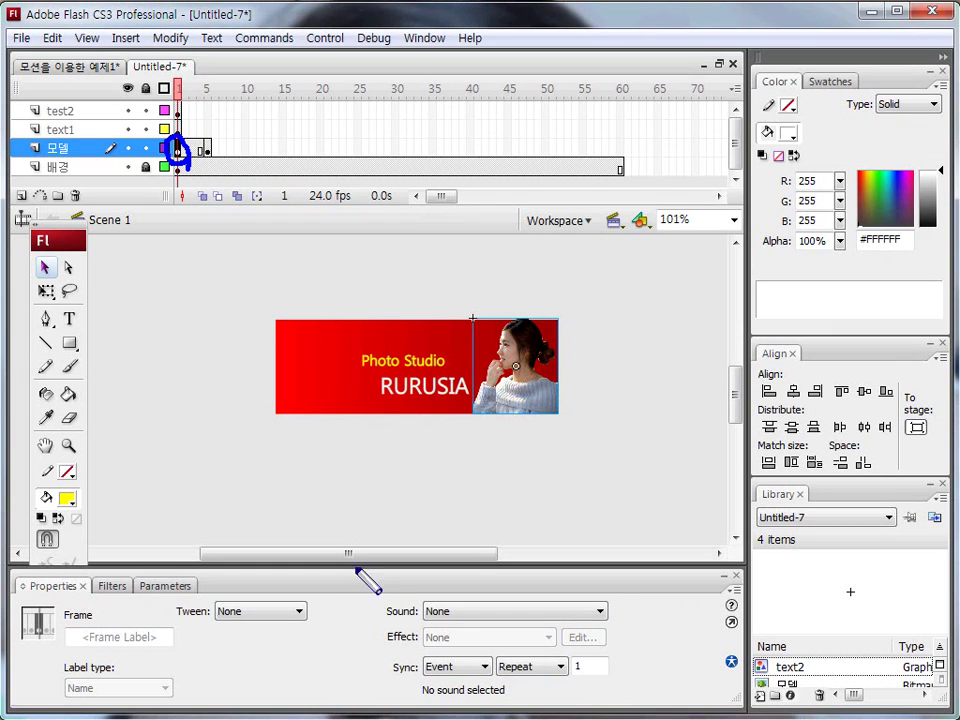
{"action": "left_click_drag", "start_coordinate": [428, 590], "coordinate": [440, 622]}
{"action": "mouse_move", "coordinate": [502, 330]}
{"action": "left_mouse_down"}
{"action": "mouse_move", "coordinate": [507, 366]}
{"action": "mouse_move", "coordinate": [535, 318]}
{"action": "left_mouse_up"}
{"action": "left_click", "coordinate": [520, 368]}
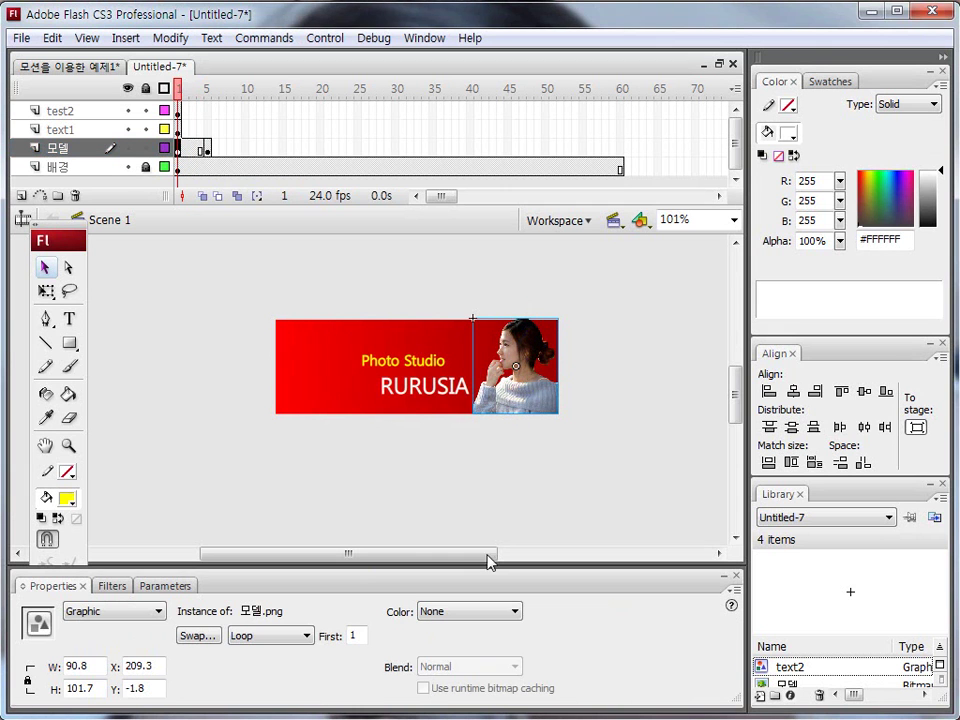
{"action": "left_click", "coordinate": [478, 619]}
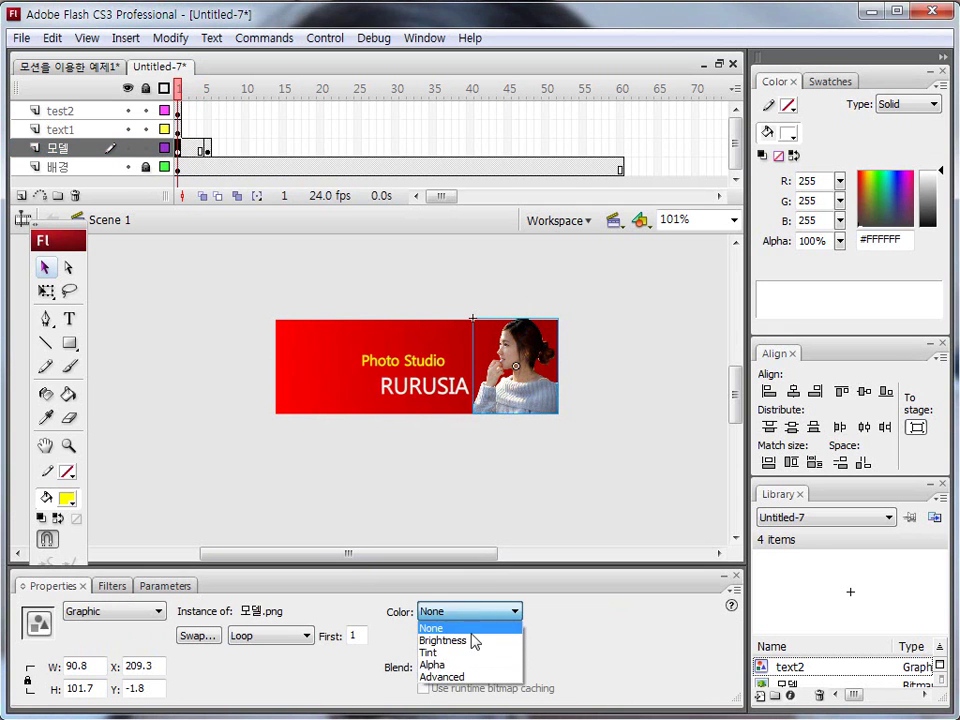
{"action": "left_click", "coordinate": [452, 665]}
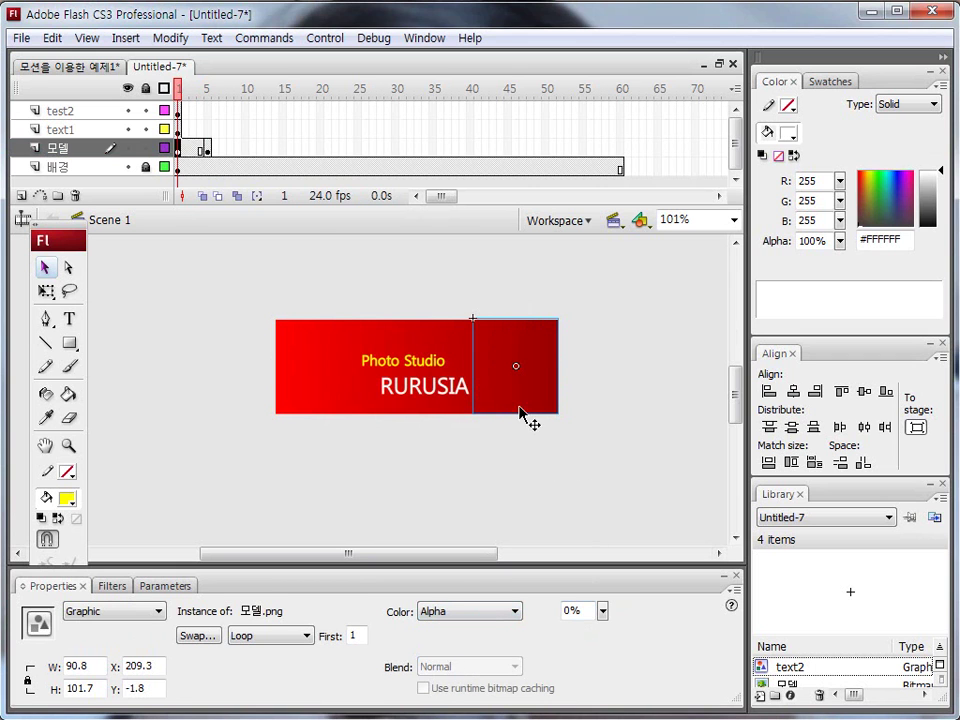
{"action": "left_click", "coordinate": [308, 286]}
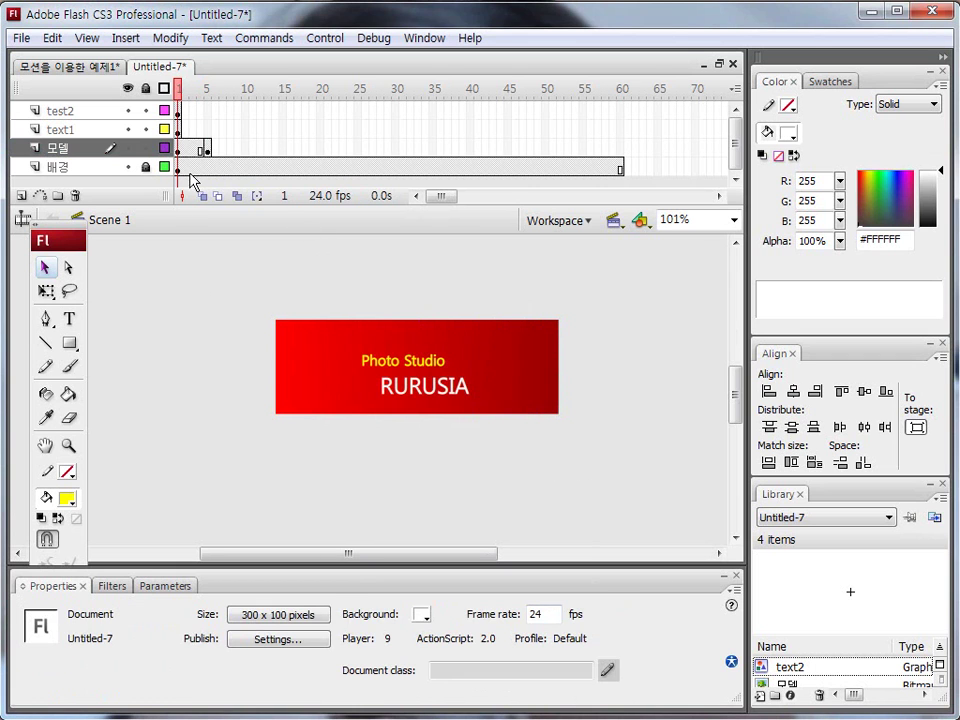
Apply a Motion tween between frames 1 and 5 of the 모델 layer and scrub through it to preview the fade-in.
{"action": "left_click", "coordinate": [179, 149]}
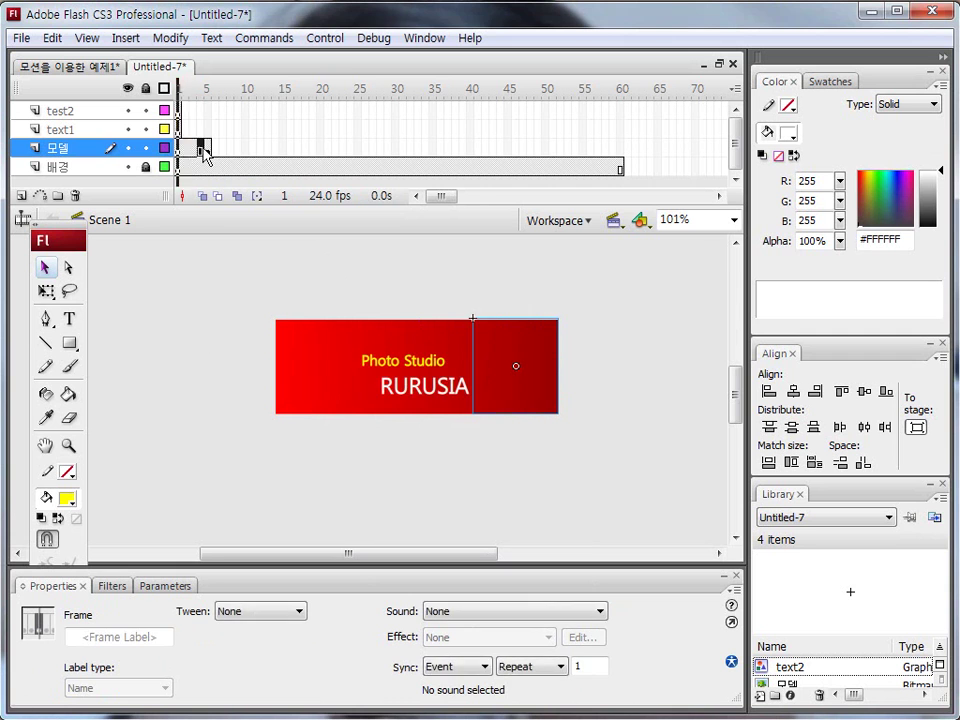
{"action": "left_click", "coordinate": [186, 149]}
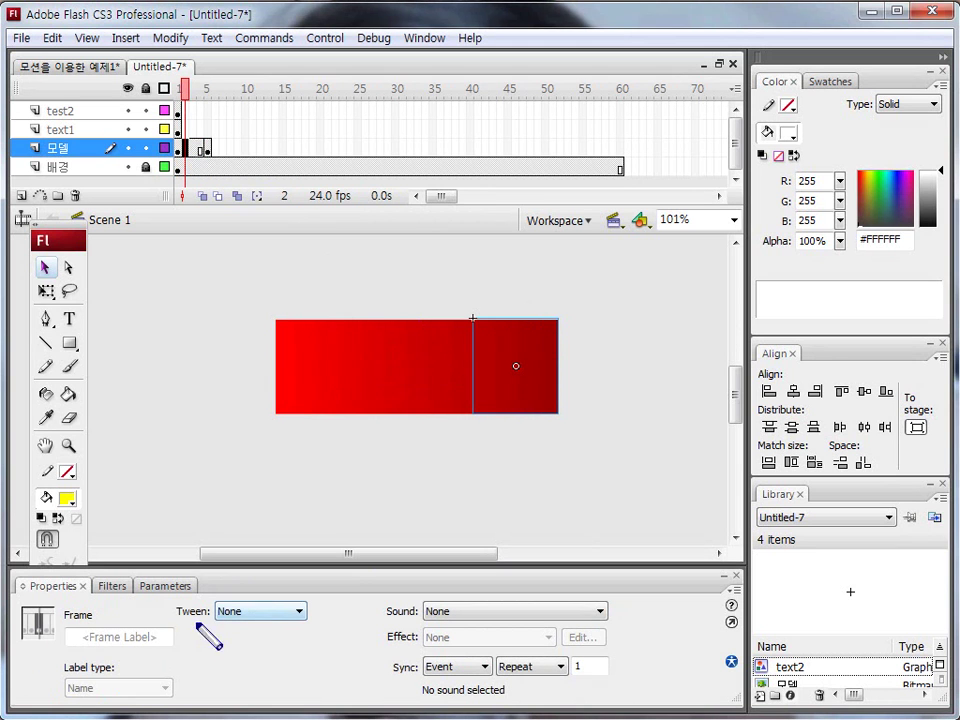
{"action": "left_click", "coordinate": [293, 614]}
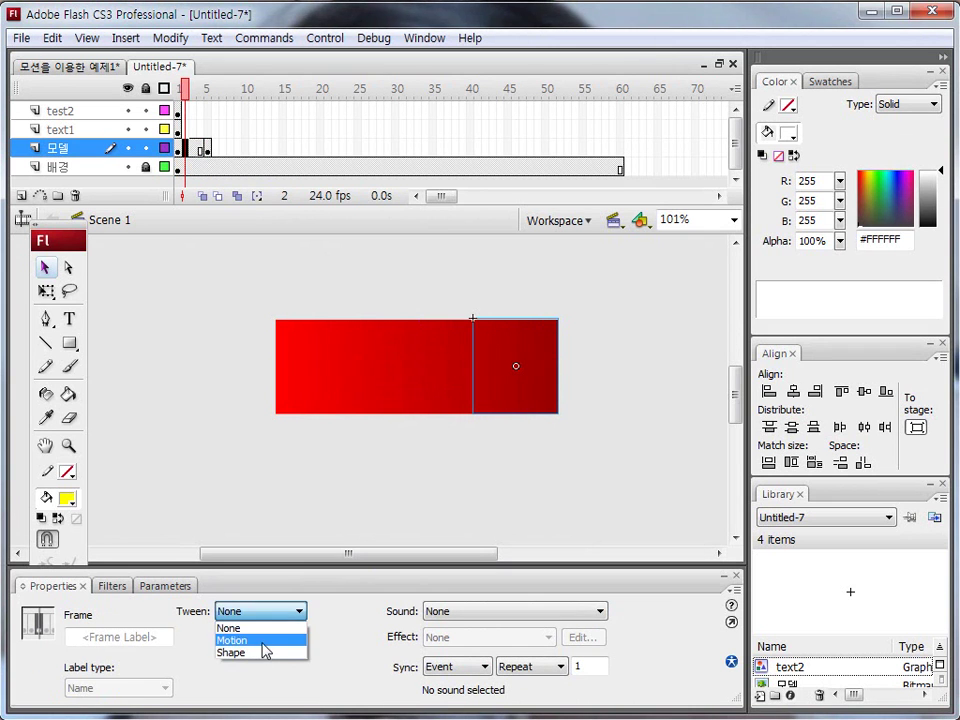
{"action": "left_click", "coordinate": [263, 640]}
{"action": "mouse_move", "coordinate": [190, 100]}
{"action": "left_mouse_down"}
{"action": "mouse_move", "coordinate": [179, 95]}
{"action": "mouse_move", "coordinate": [206, 92]}
{"action": "mouse_move", "coordinate": [180, 97]}
{"action": "mouse_move", "coordinate": [217, 108]}
{"action": "left_mouse_up"}
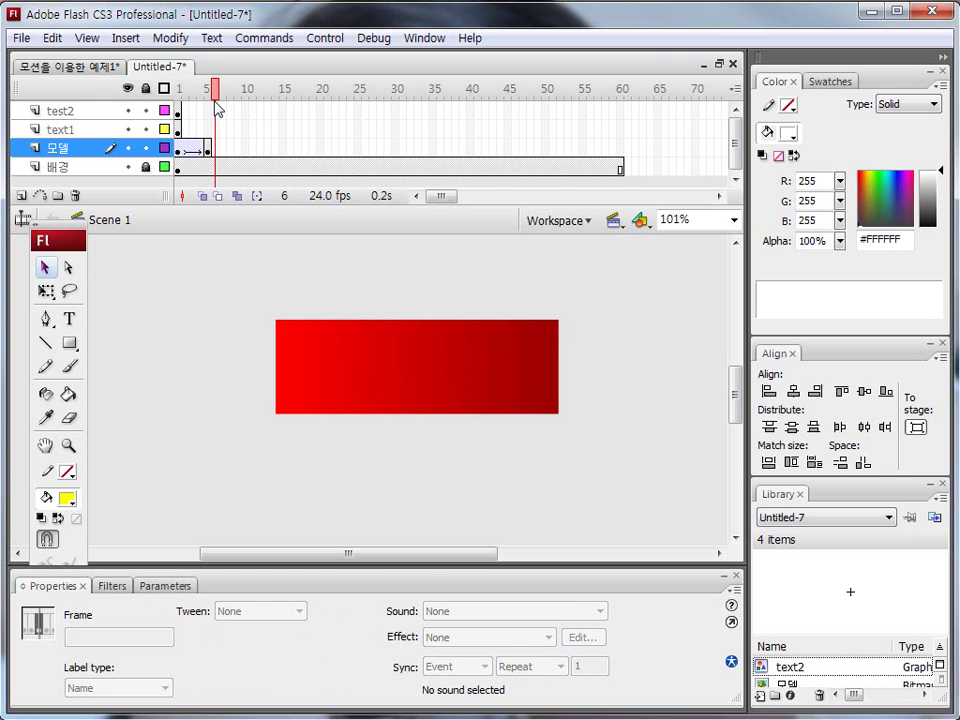